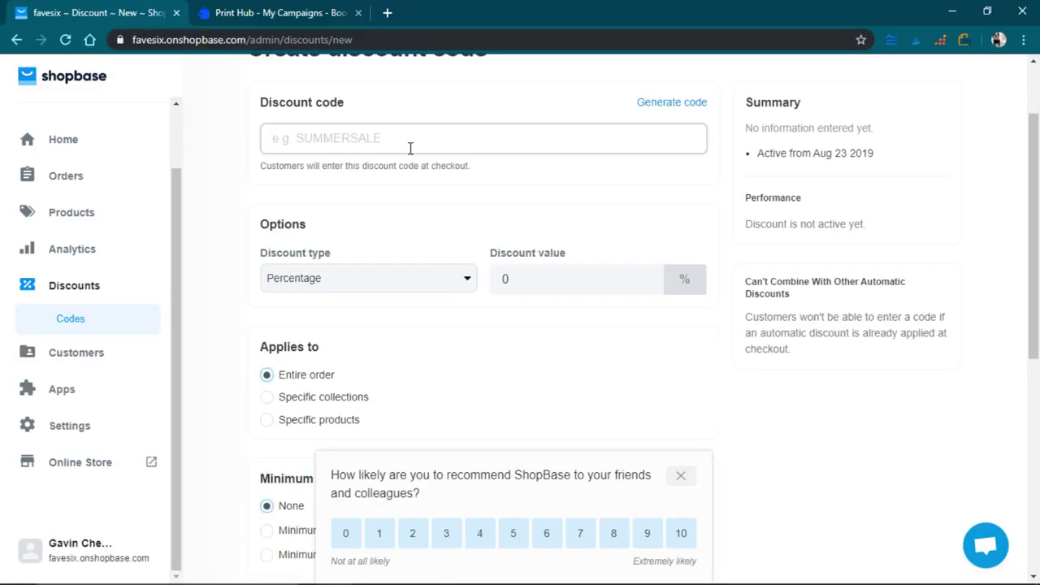
Name the new discount code BACKTOSCHOOL and set its discount type to Fixed amount
type("BACKT")
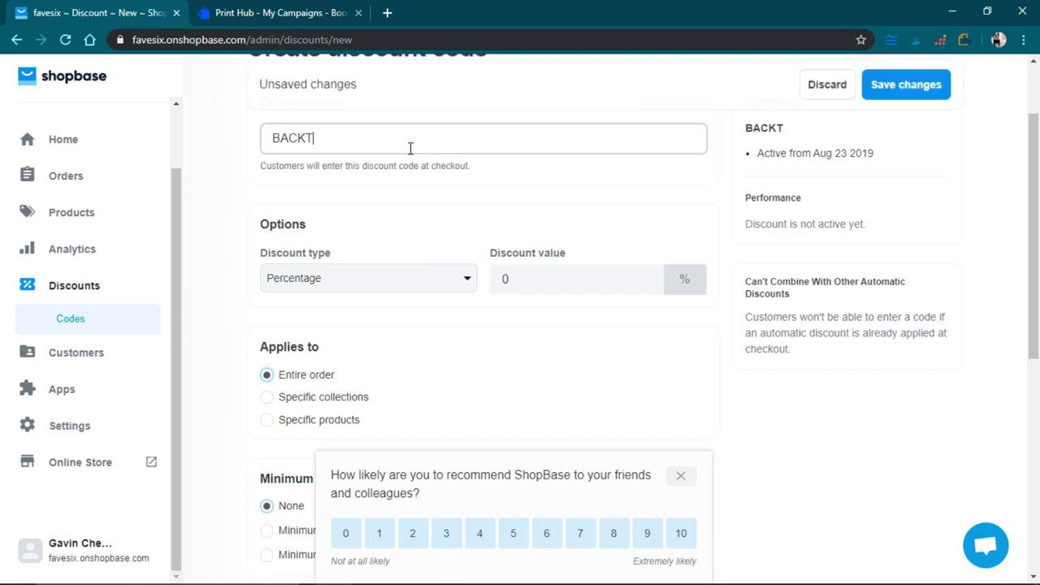
type("OSCHOOL")
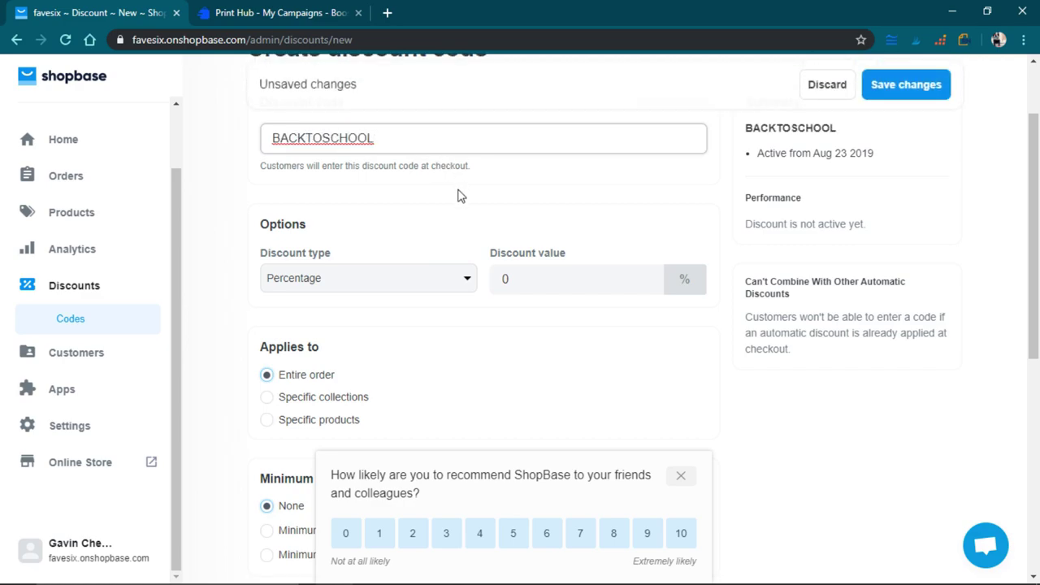
left_click(453, 280)
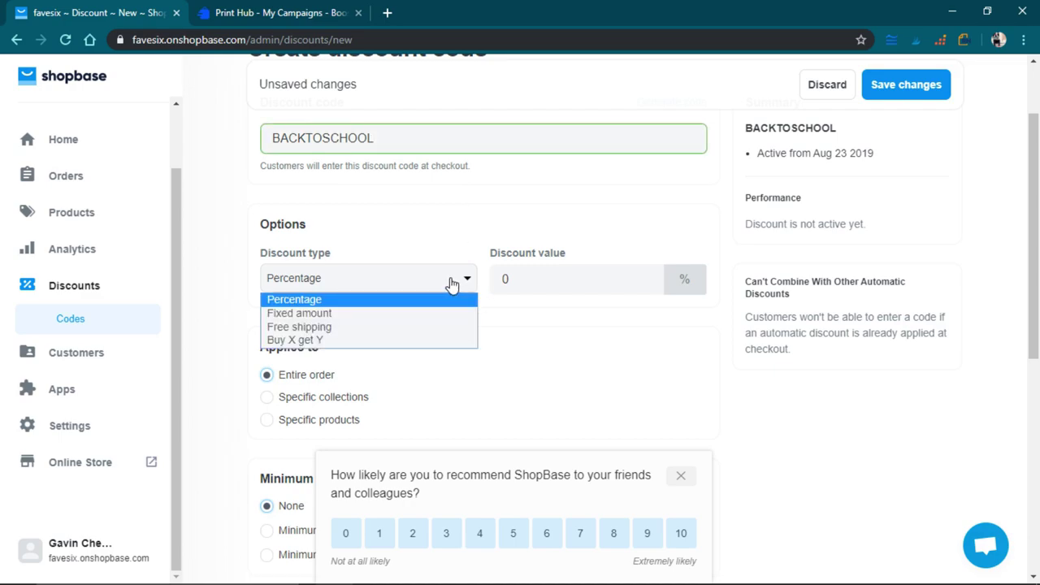
left_click(327, 318)
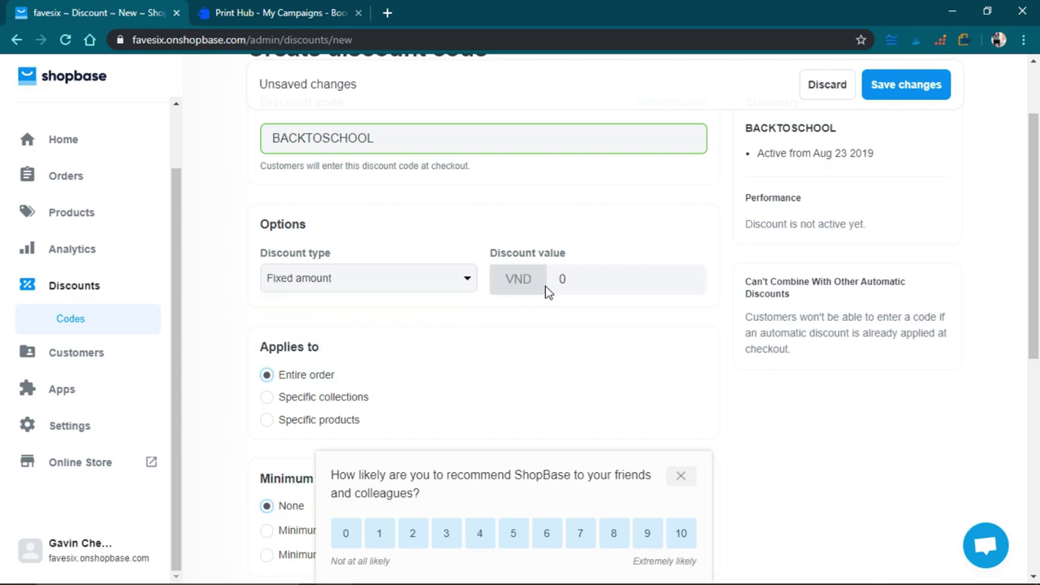
left_click(588, 284)
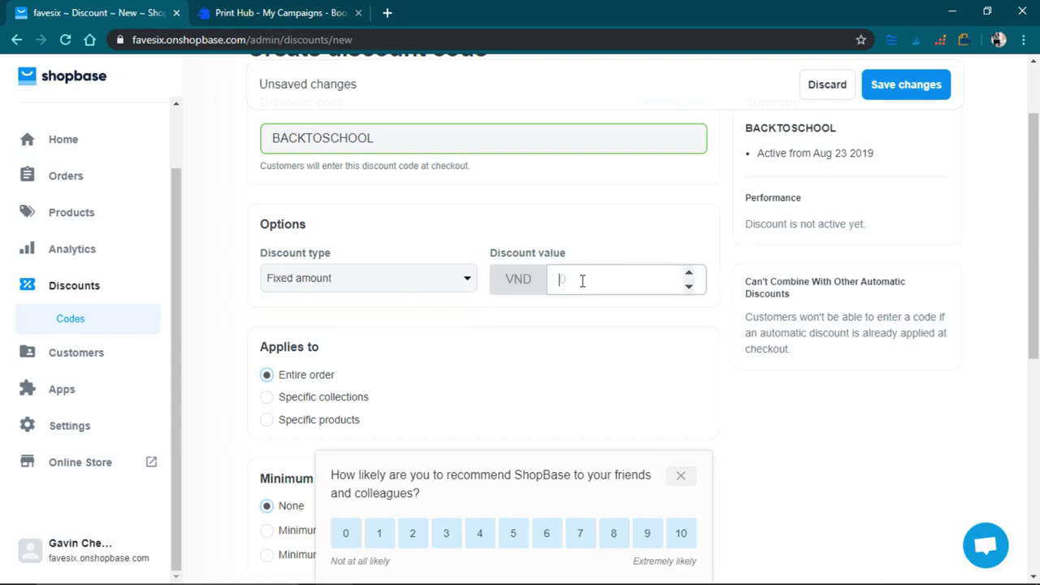
Enter a 5 VND discount value and apply it only to the Bonus t-shirt's 28 products
type("5")
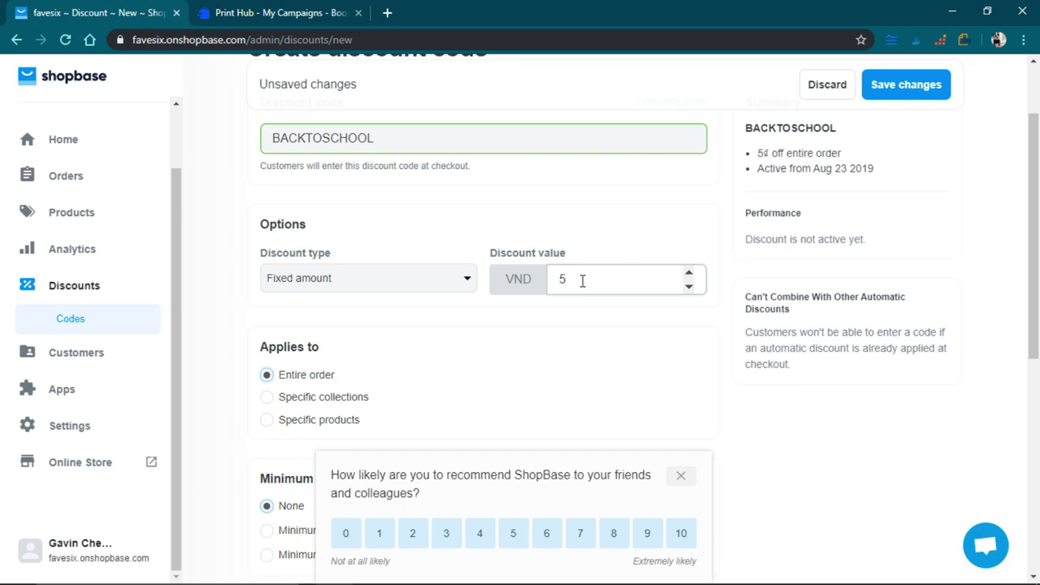
scroll(511, 276, "down", 3)
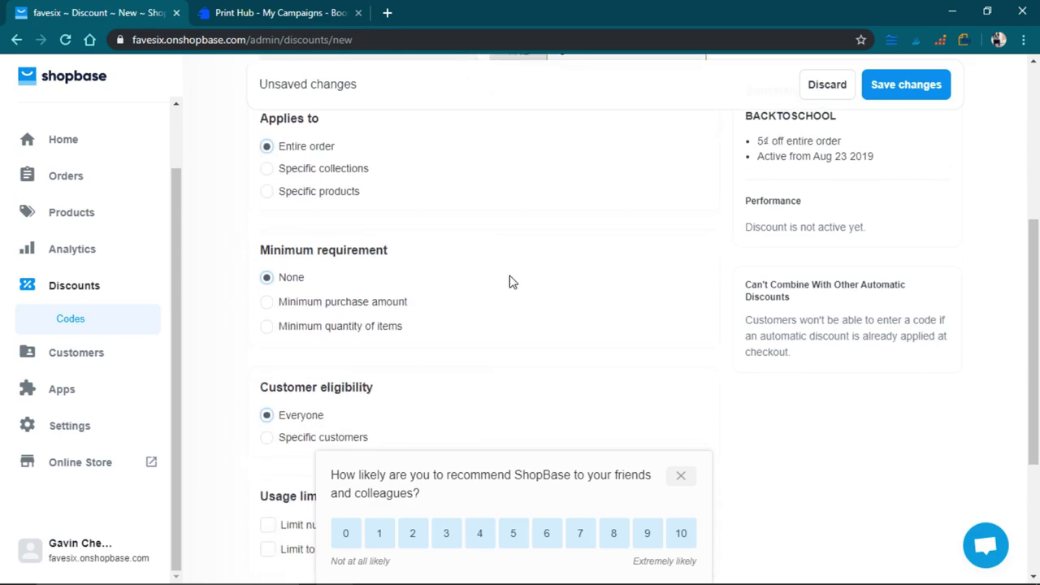
left_click(271, 192)
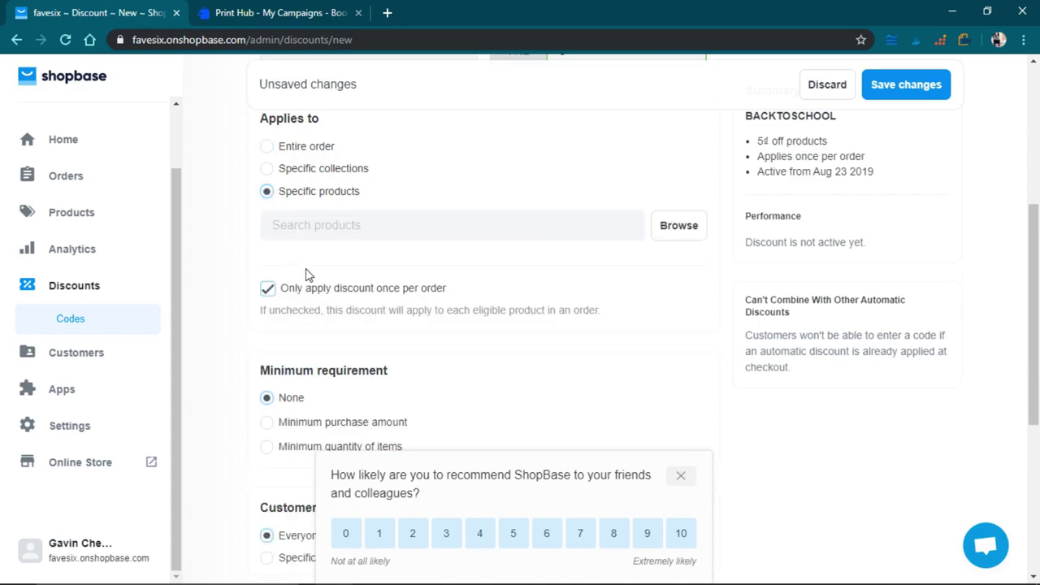
left_click(679, 234)
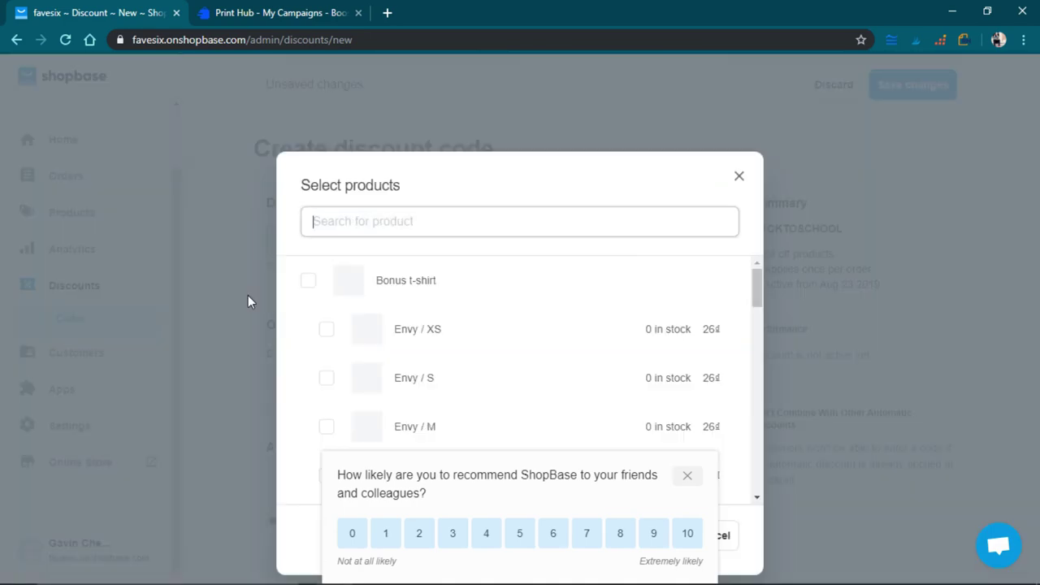
left_click(309, 281)
scroll(520, 365, "down", 10)
scroll(588, 412, "down", 6)
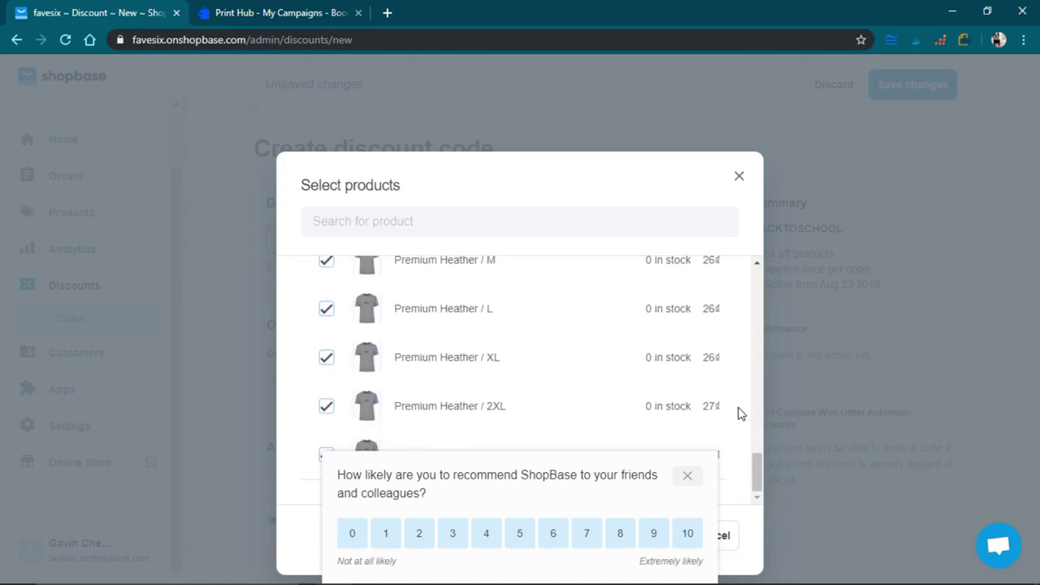
left_click(687, 475)
left_click(667, 535)
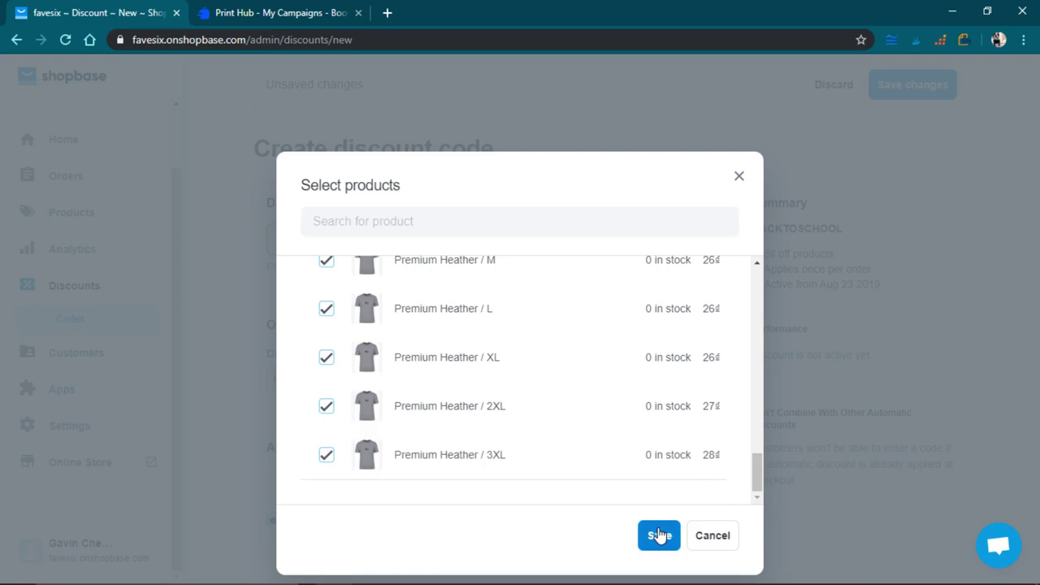
Tick 'Limit to one use per customer' under the BACKTOSCHOOL Usage limits
scroll(341, 305, "down", 15)
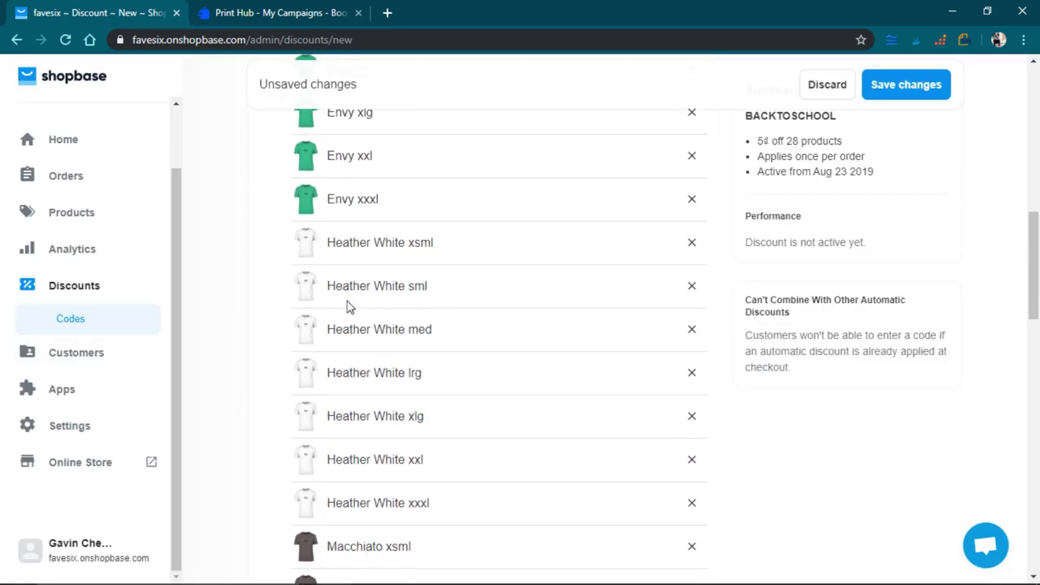
scroll(348, 309, "down", 2)
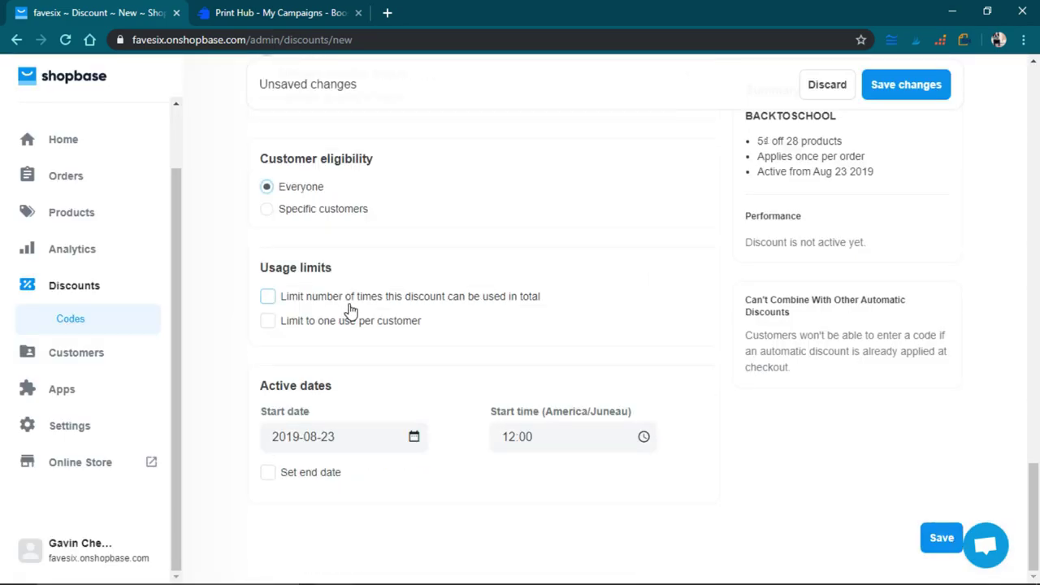
scroll(349, 309, "up", 3)
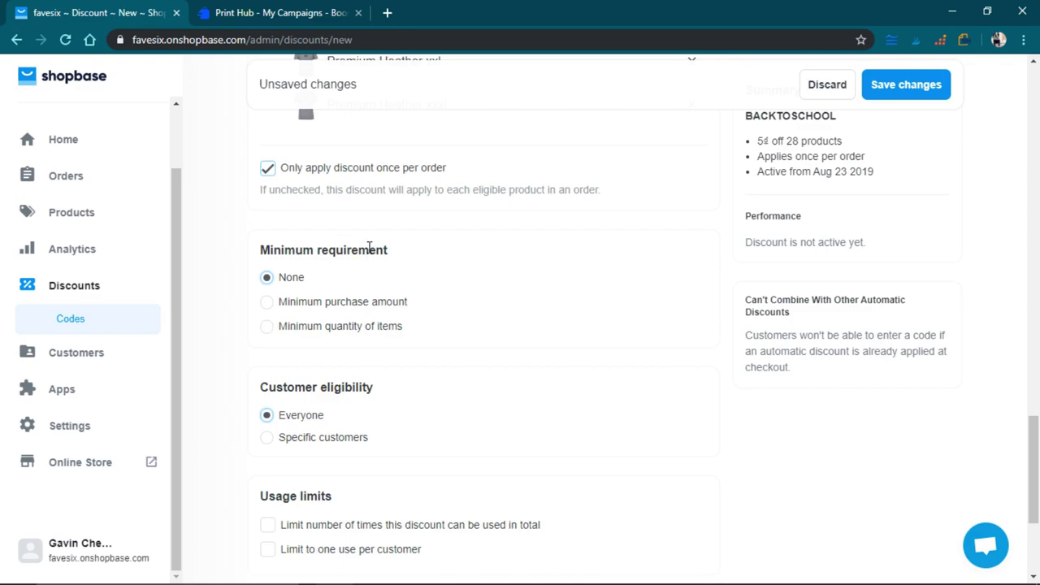
scroll(364, 383, "down", 1)
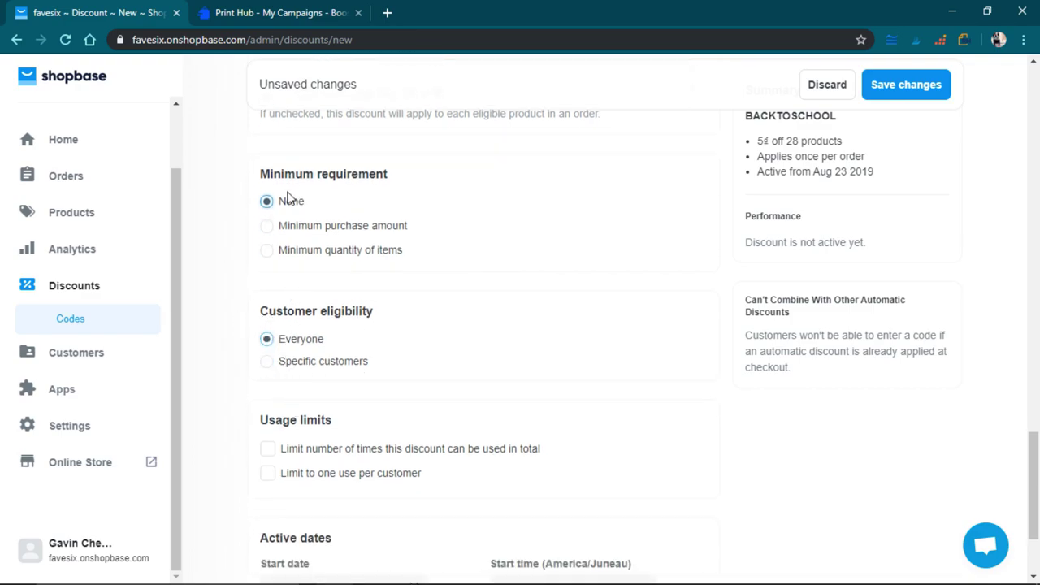
scroll(409, 333, "down", 2)
scroll(410, 337, "down", 1)
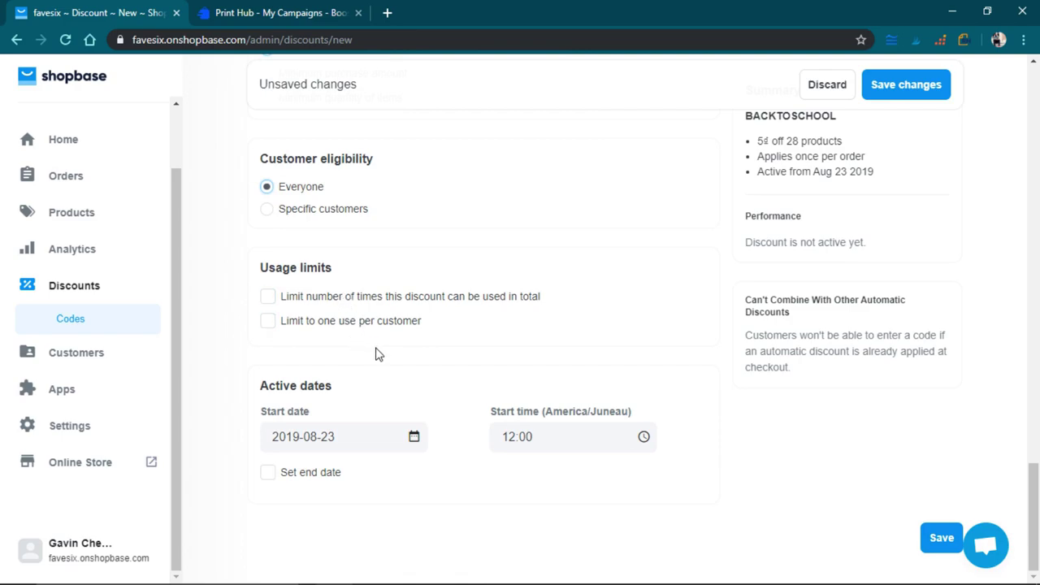
left_click(376, 329)
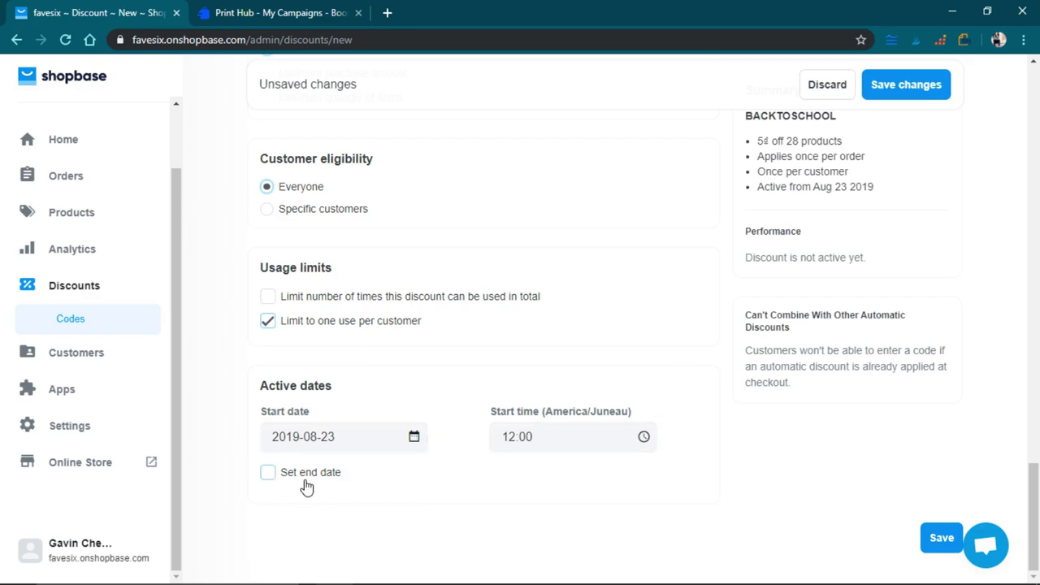
Save the BACKTOSCHOOL discount and review its saved Fixed amount settings
left_click(940, 543)
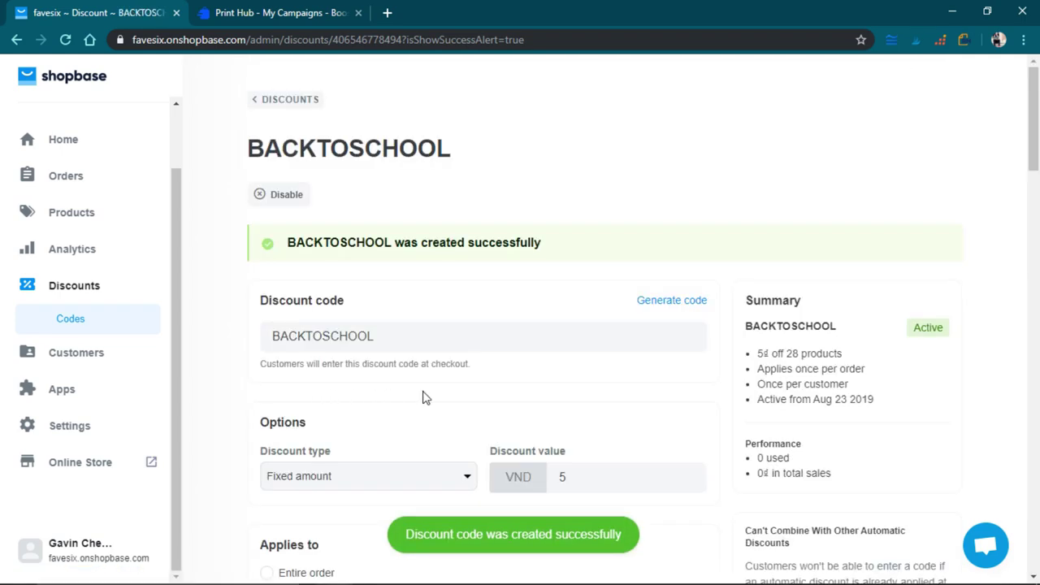
scroll(423, 396, "down", 4)
scroll(425, 398, "up", 1)
scroll(425, 399, "up", 1)
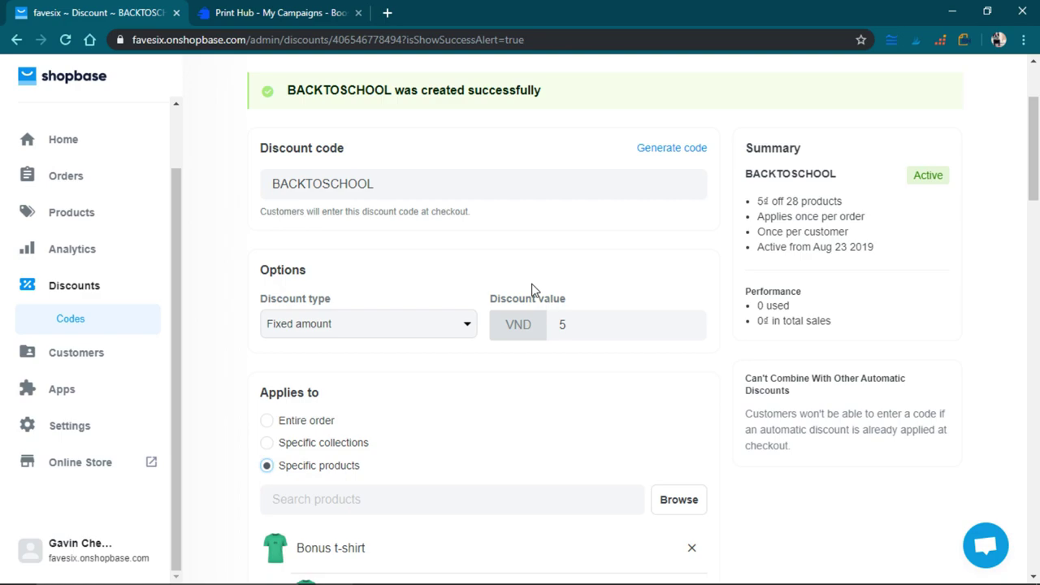
scroll(348, 429, "down", 3)
scroll(347, 425, "up", 2)
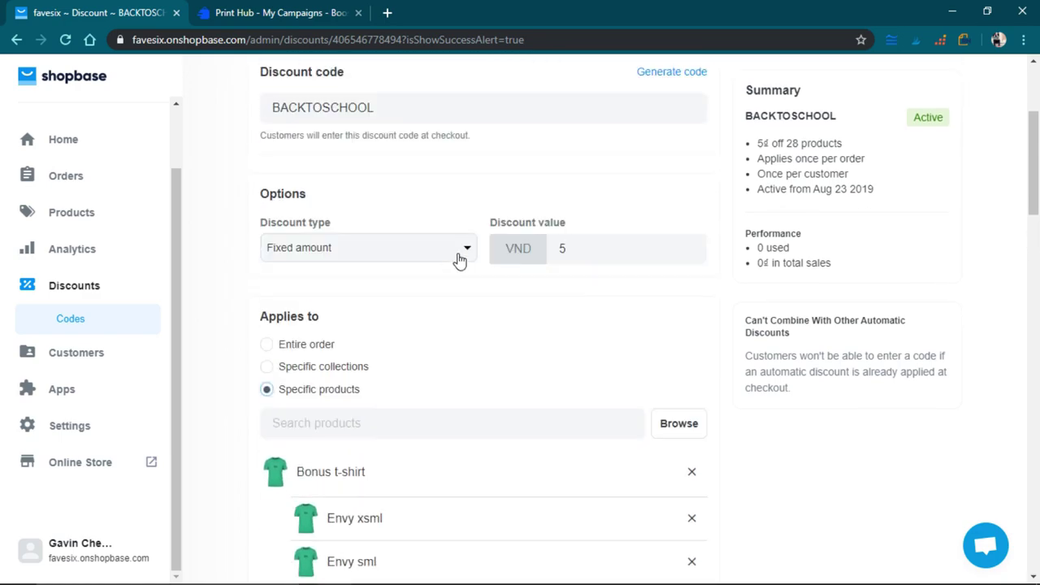
left_click(459, 258)
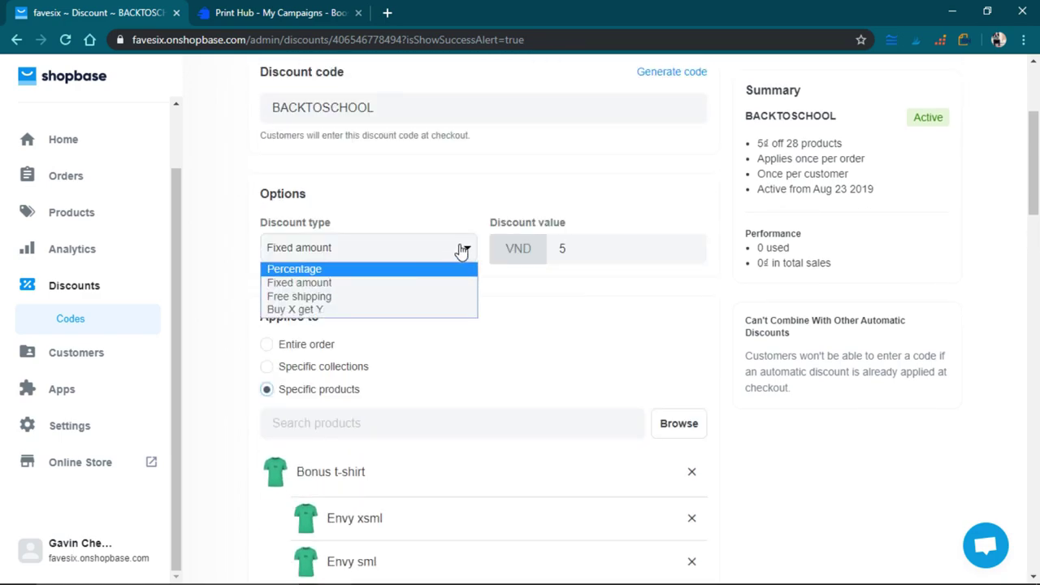
left_click(459, 251)
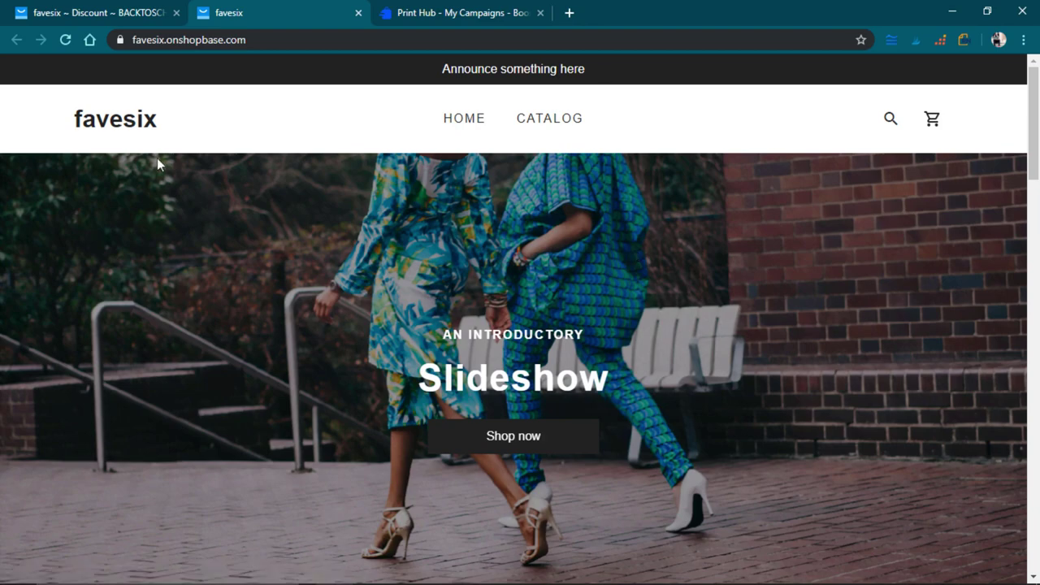
Browse the favesix storefront's CATALOG of 100₫ example products, then return to HOME
scroll(397, 264, "down", 9)
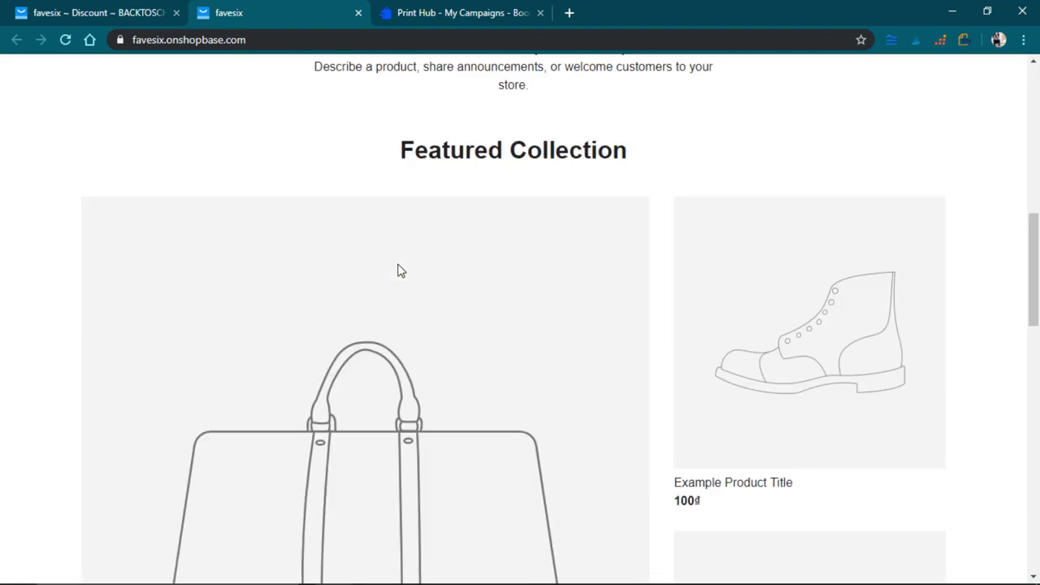
scroll(399, 270, "down", 12)
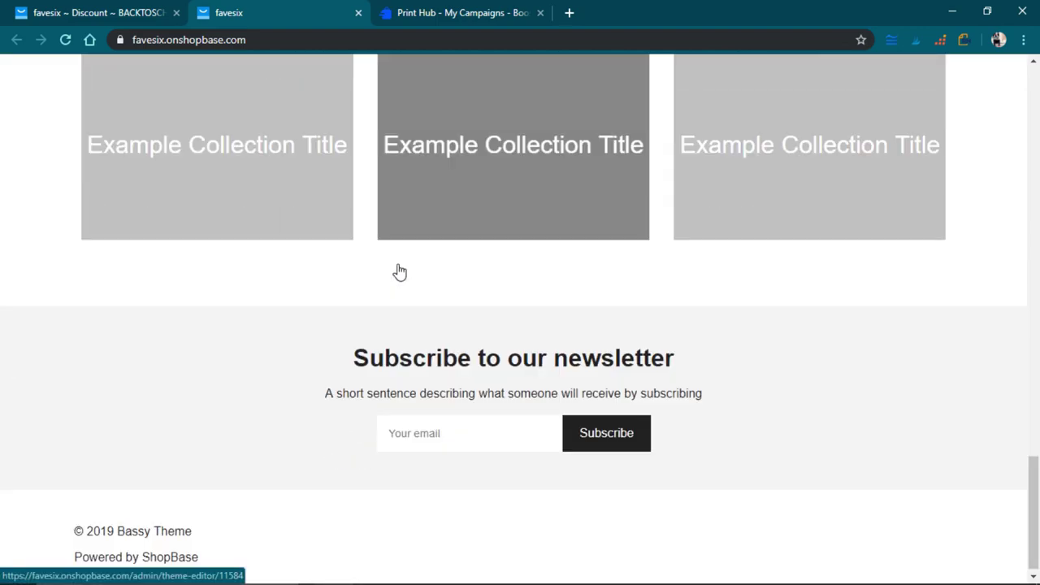
scroll(398, 270, "up", 20)
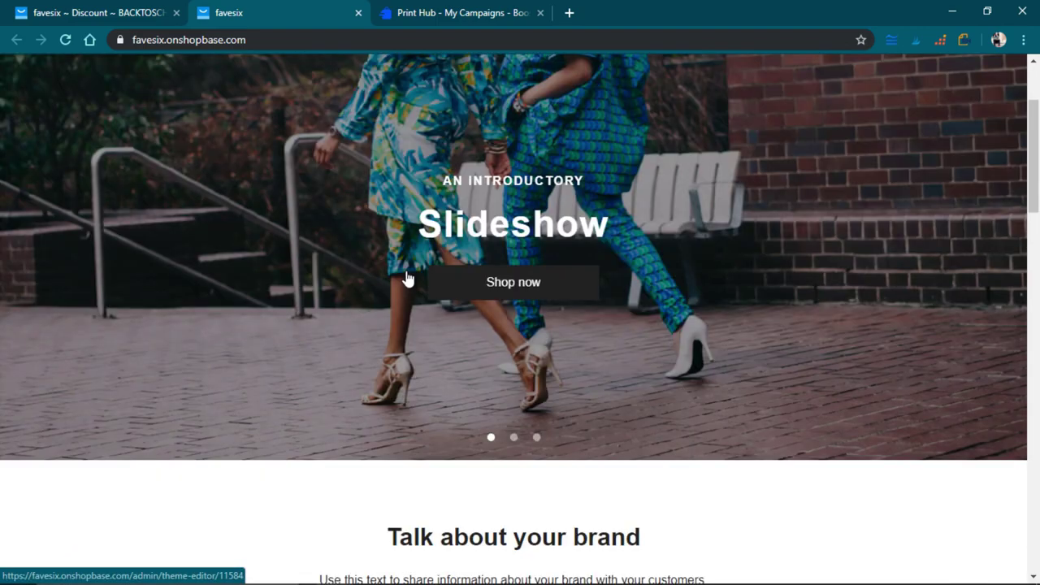
scroll(407, 278, "up", 2)
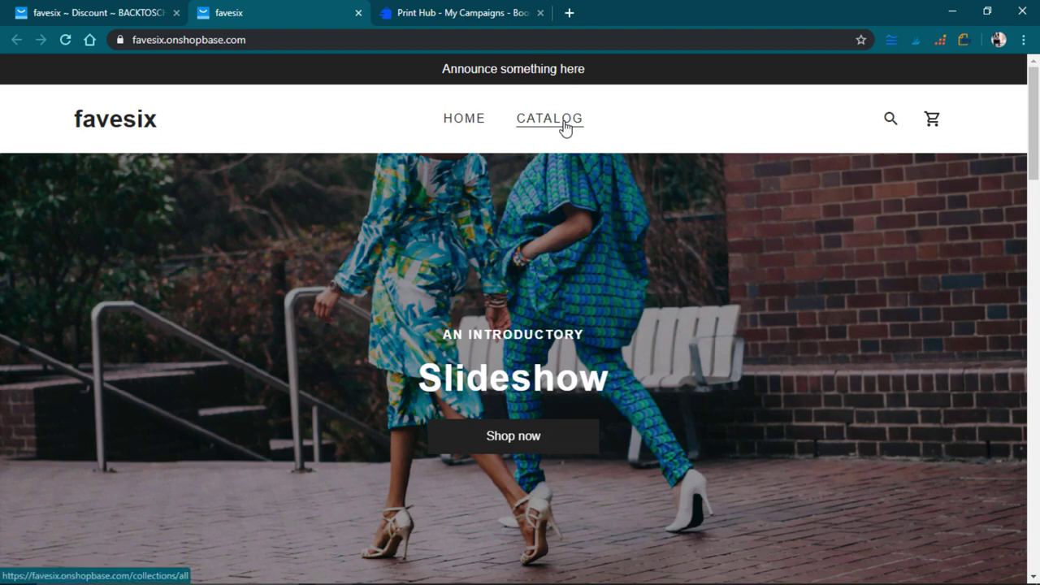
left_click(547, 128)
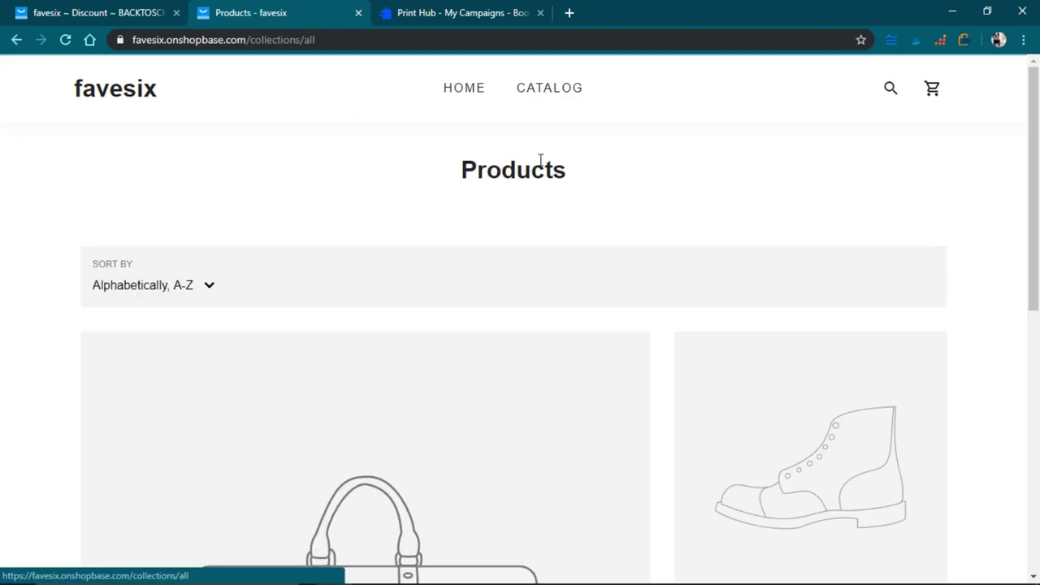
scroll(468, 294, "down", 6)
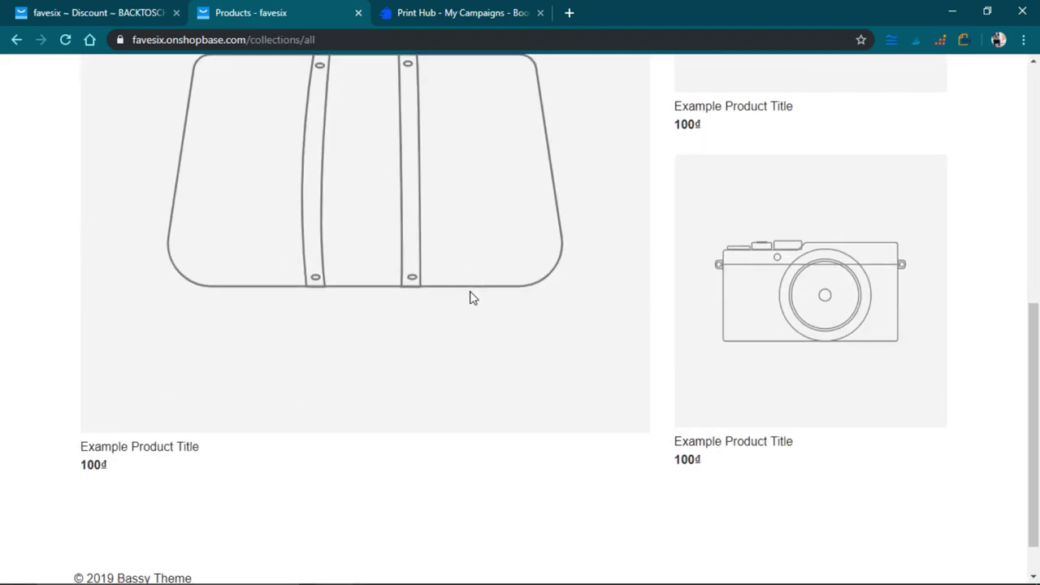
scroll(471, 296, "up", 1)
scroll(471, 296, "down", 2)
scroll(471, 297, "up", 10)
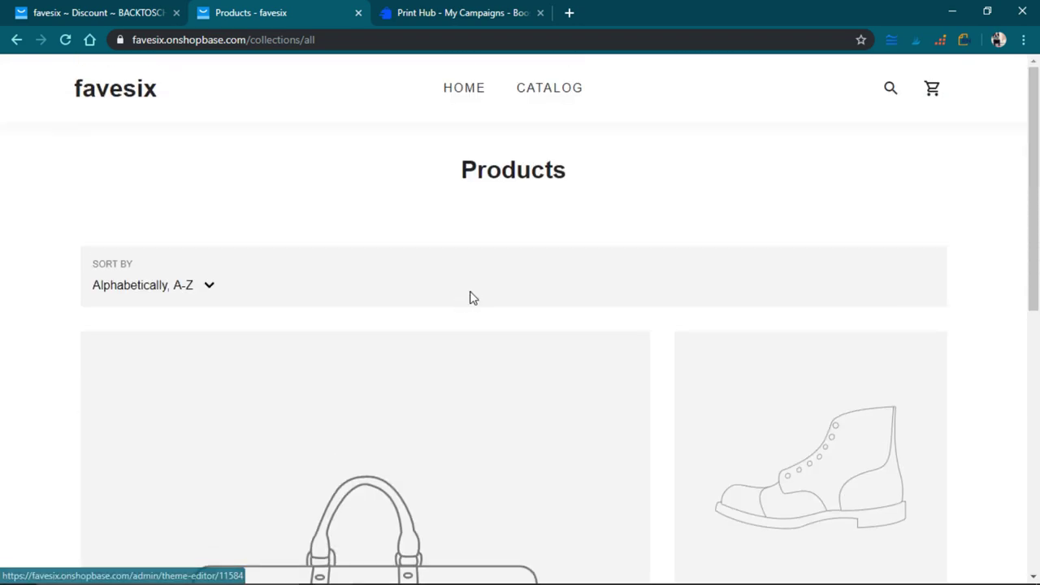
left_click(465, 89)
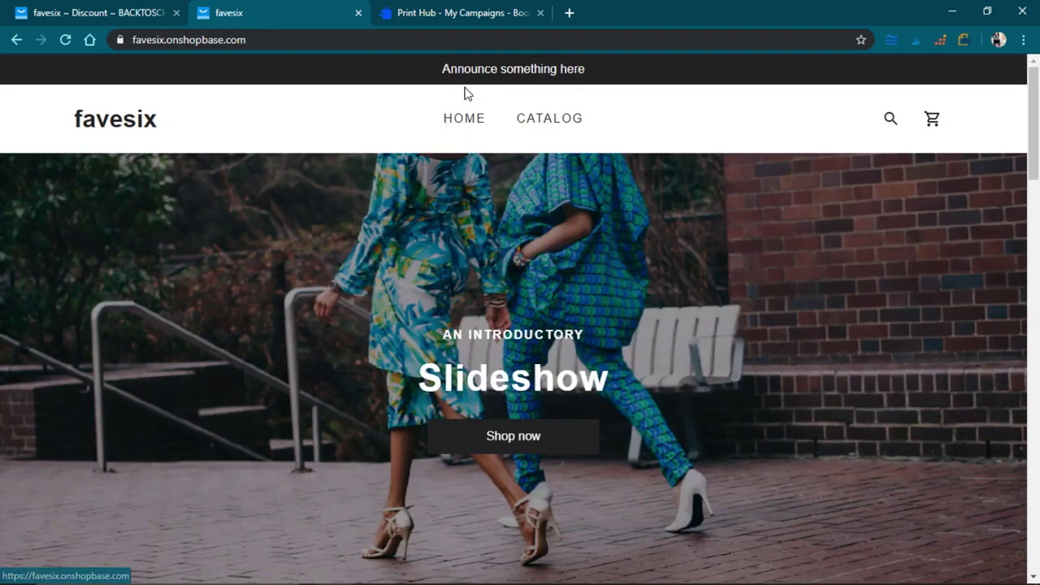
Go back to the admin, open Products, and tick the Bonus t-shirt row
left_click(118, 25)
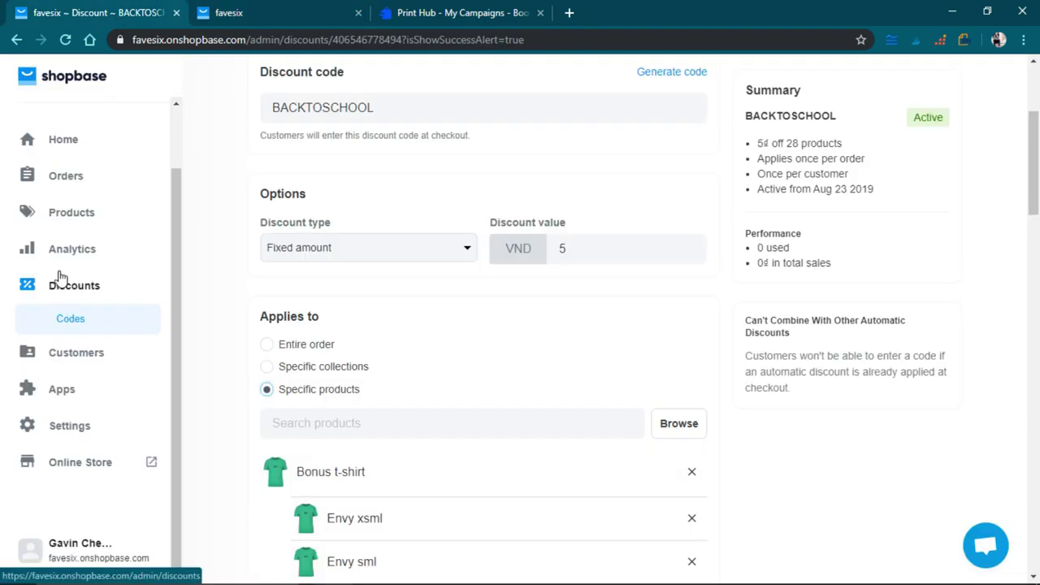
left_click(61, 213)
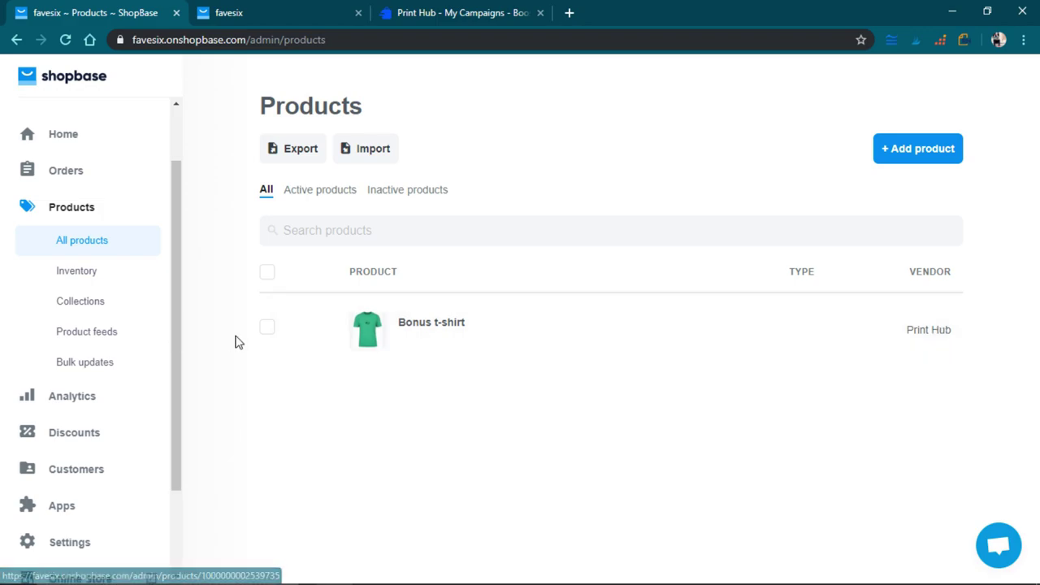
left_click(272, 331)
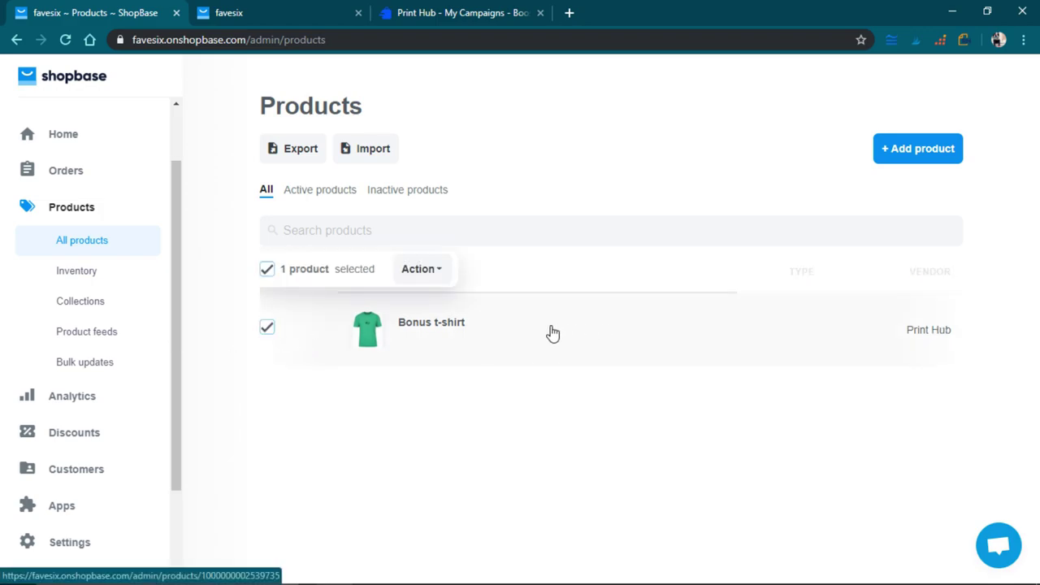
Open the Bonus t-shirt and review its description, tags, images, variants and SEO preview
left_click(445, 325)
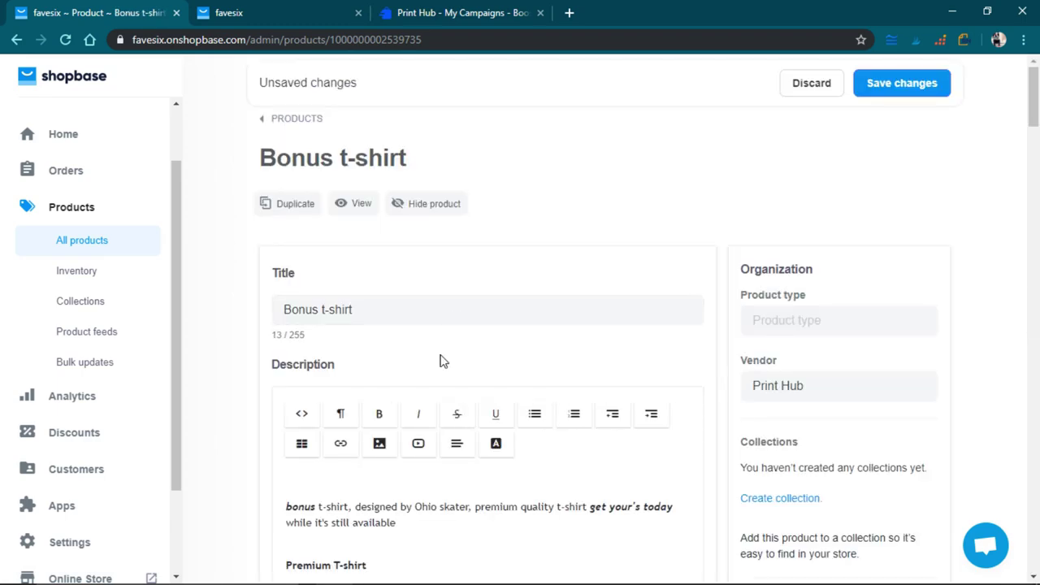
scroll(534, 292, "down", 1)
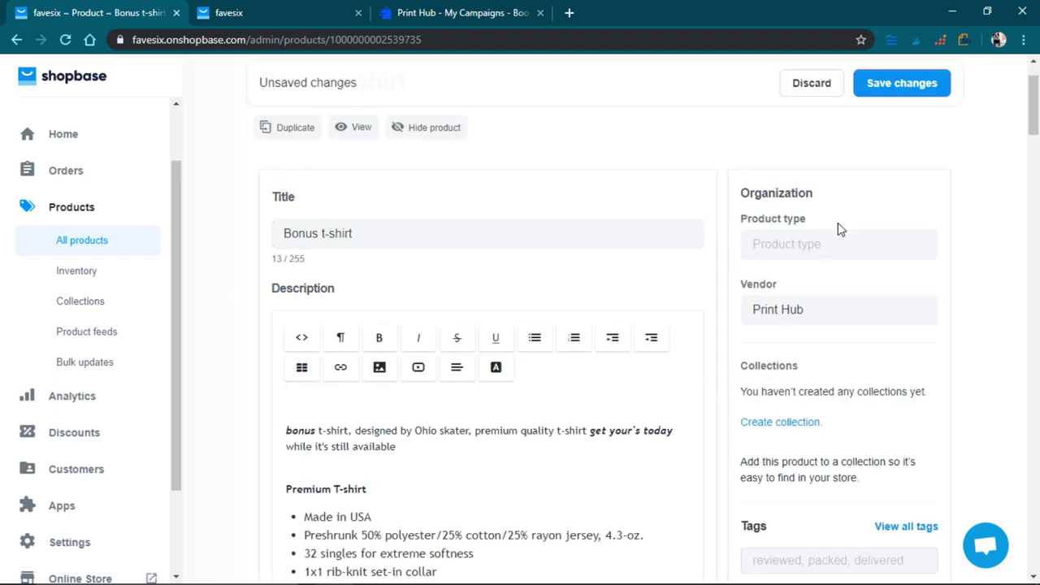
scroll(844, 333, "down", 2)
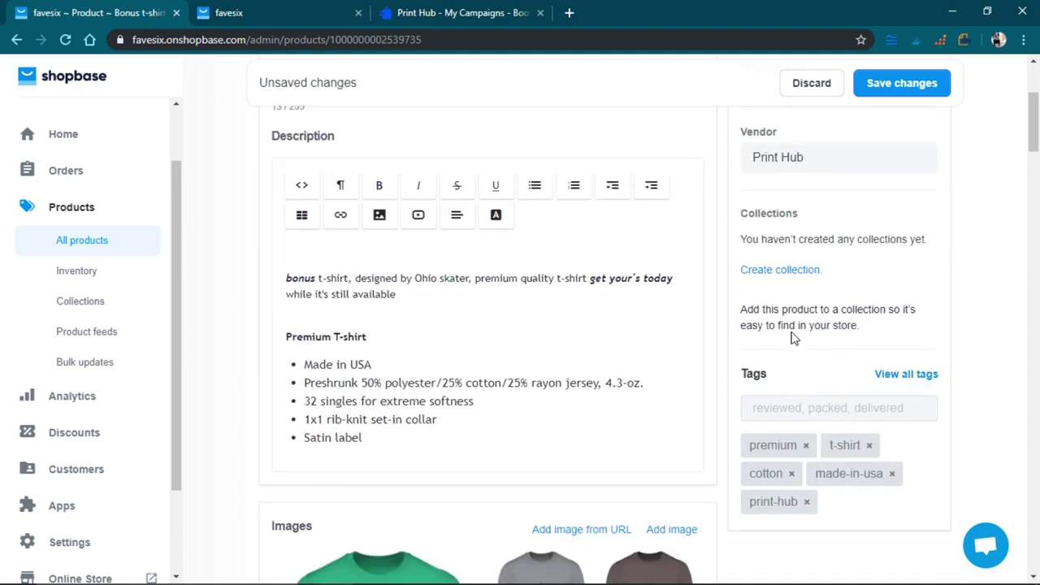
scroll(812, 308, "down", 5)
scroll(818, 303, "down", 5)
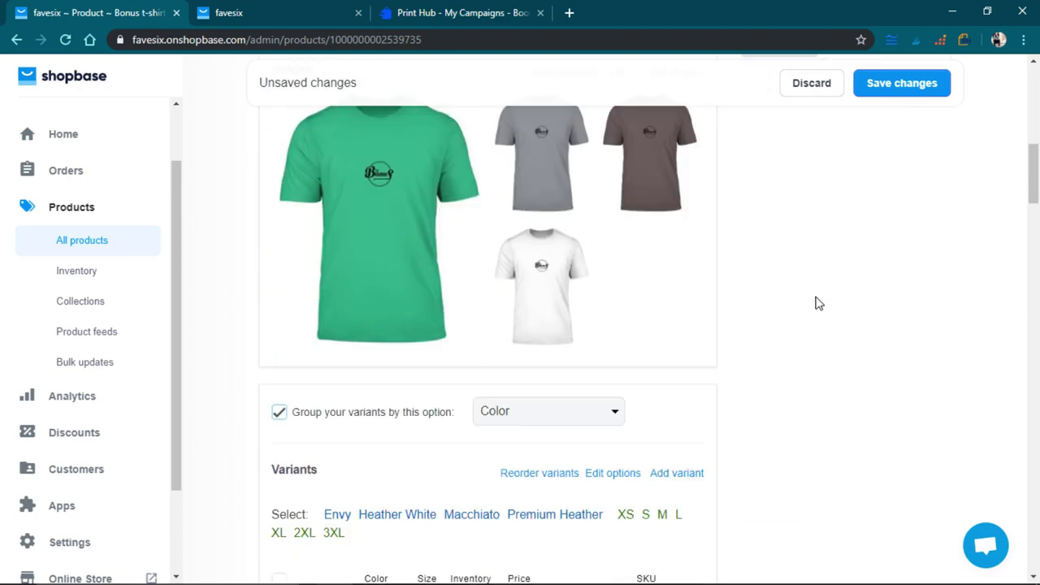
scroll(813, 304, "down", 10)
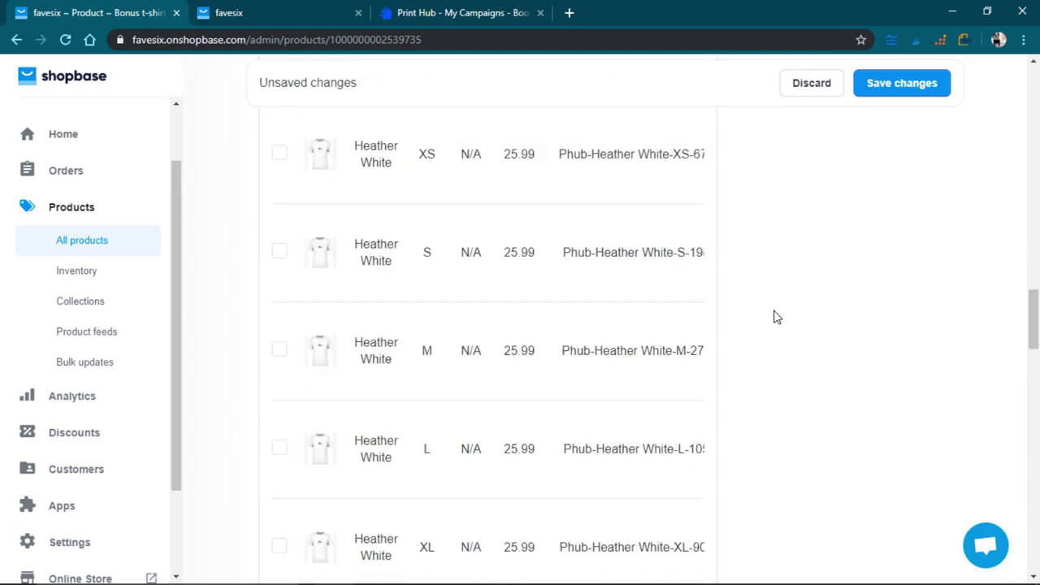
scroll(776, 317, "down", 12)
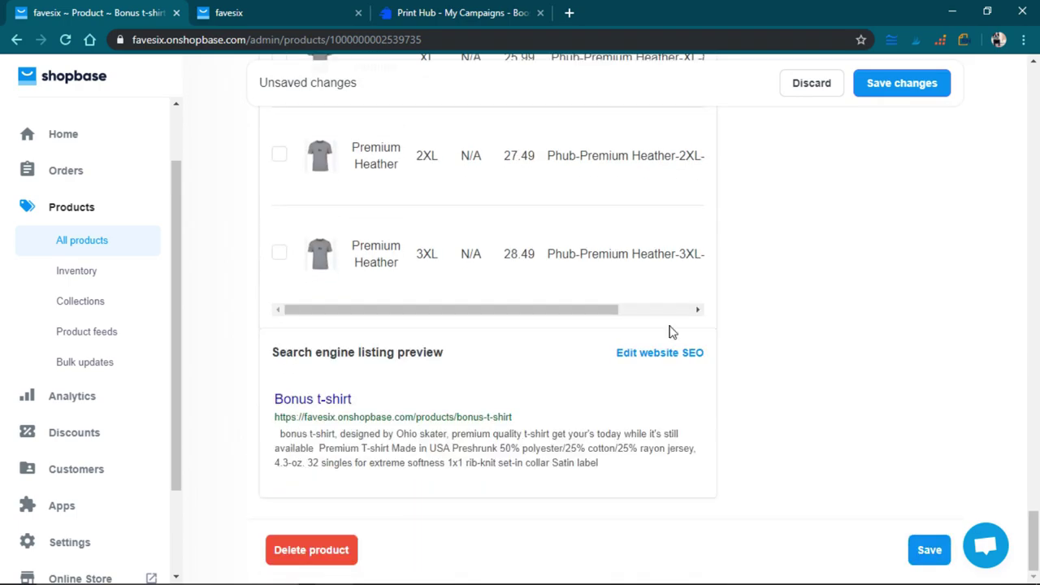
scroll(942, 415, "up", 20)
scroll(942, 415, "up", 10)
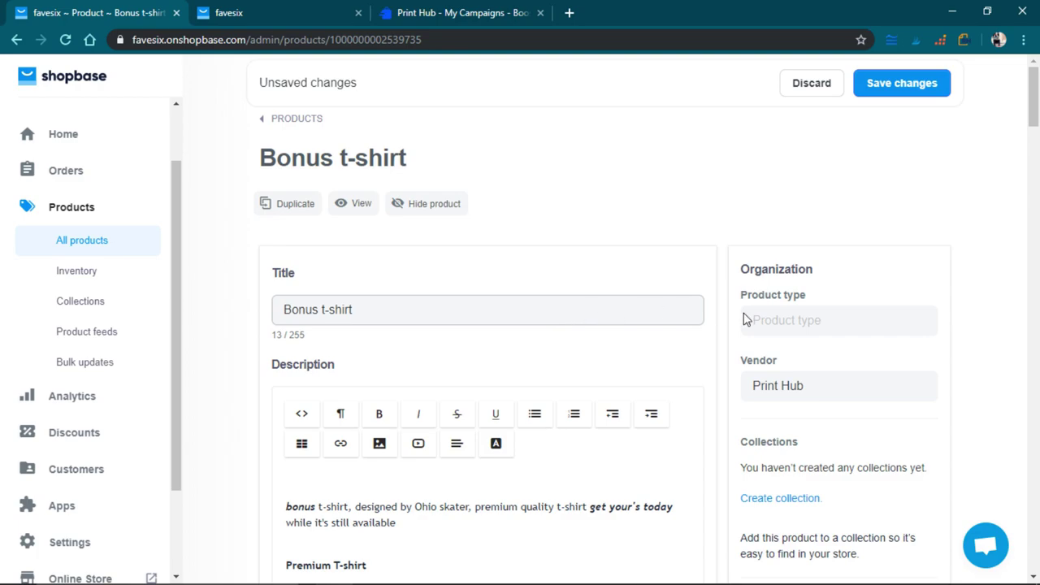
scroll(841, 327, "down", 1)
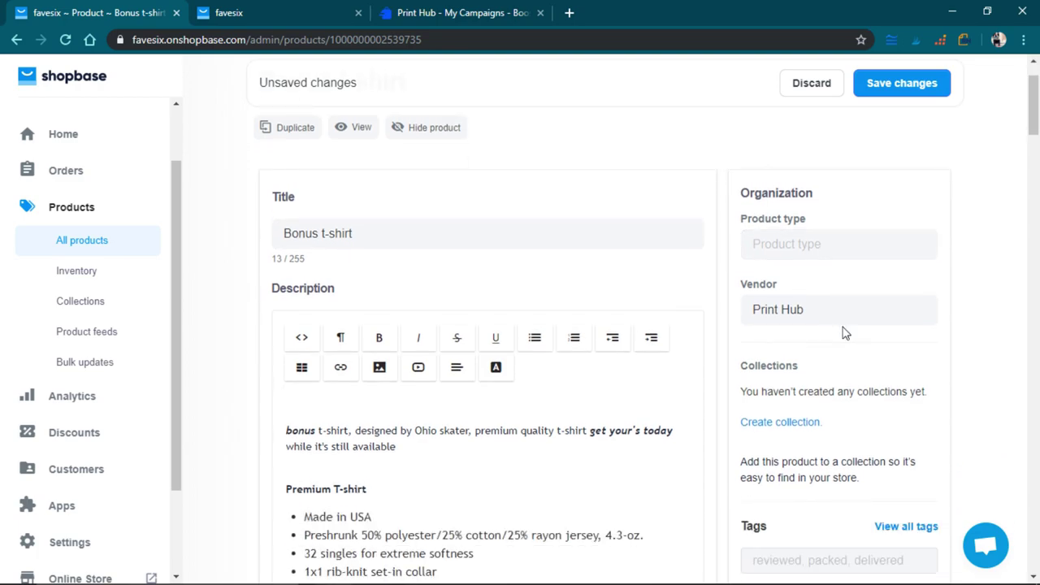
scroll(845, 333, "down", 1)
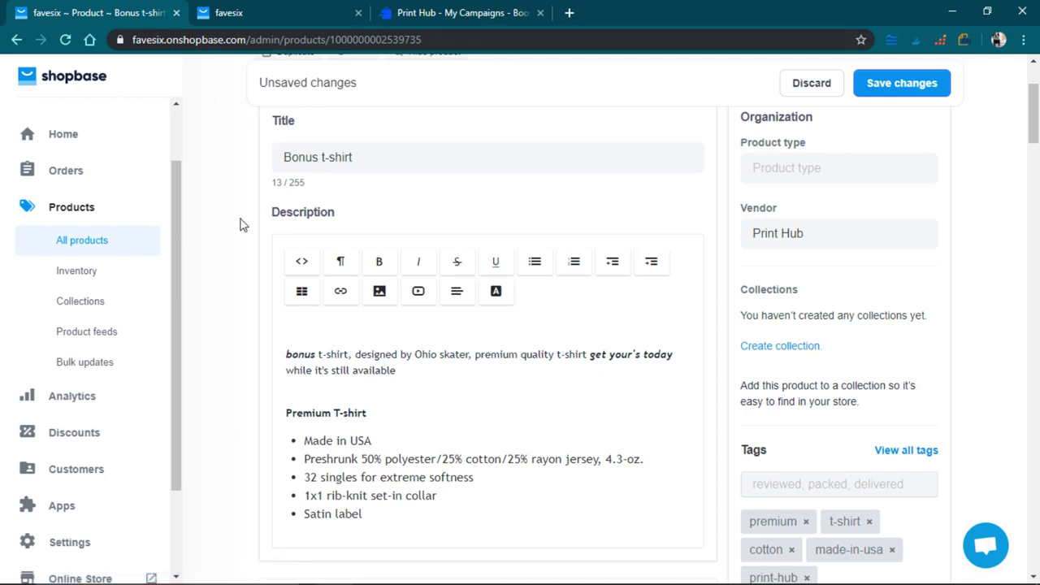
scroll(595, 329, "up", 2)
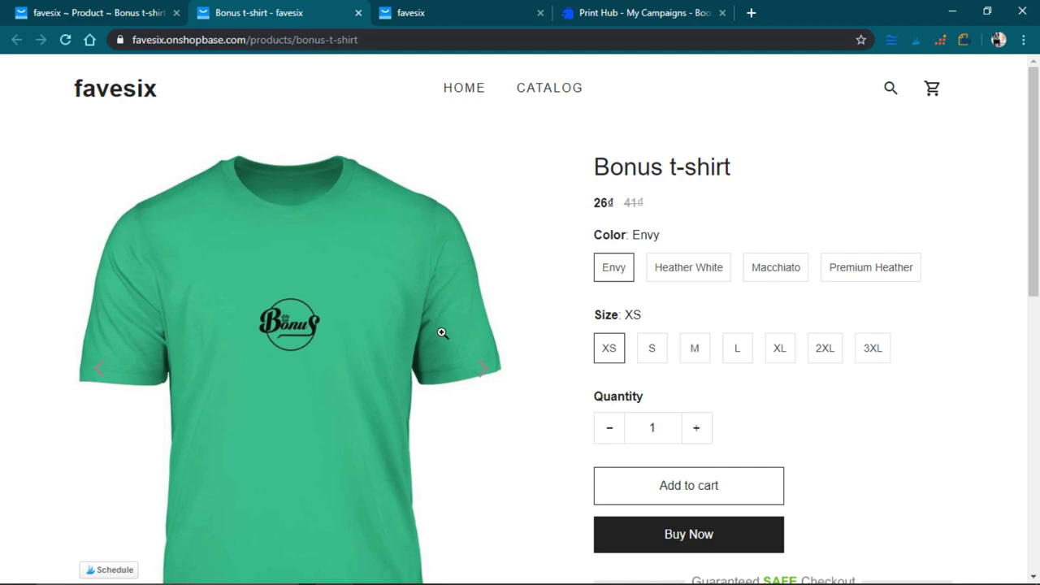
Inspect the Bonus t-shirt's live storefront price of 26₫, reduced from 41₫
scroll(541, 371, "down", 2)
scroll(551, 367, "up", 1)
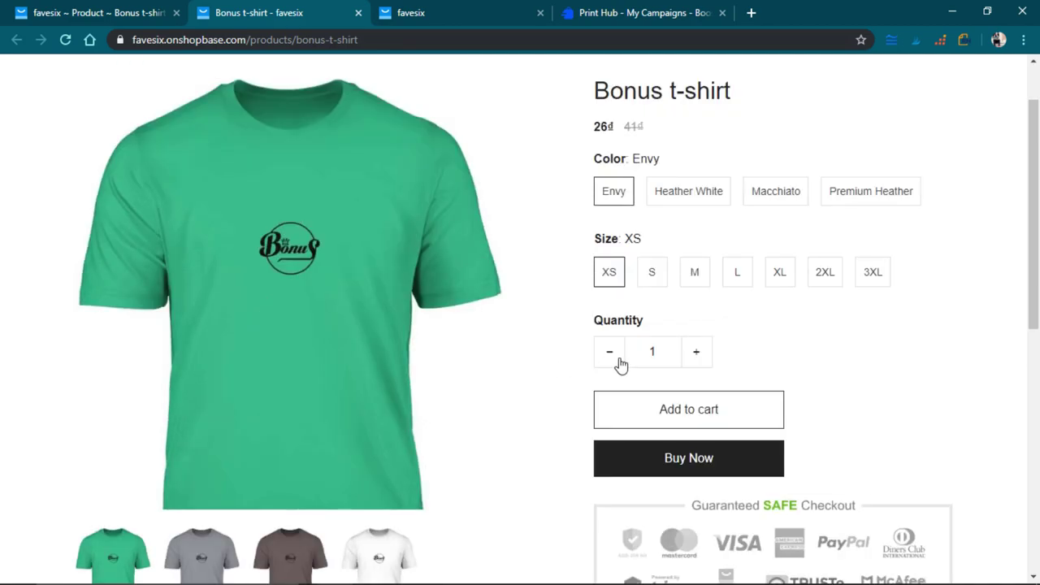
scroll(620, 362, "down", 1)
scroll(590, 401, "up", 2)
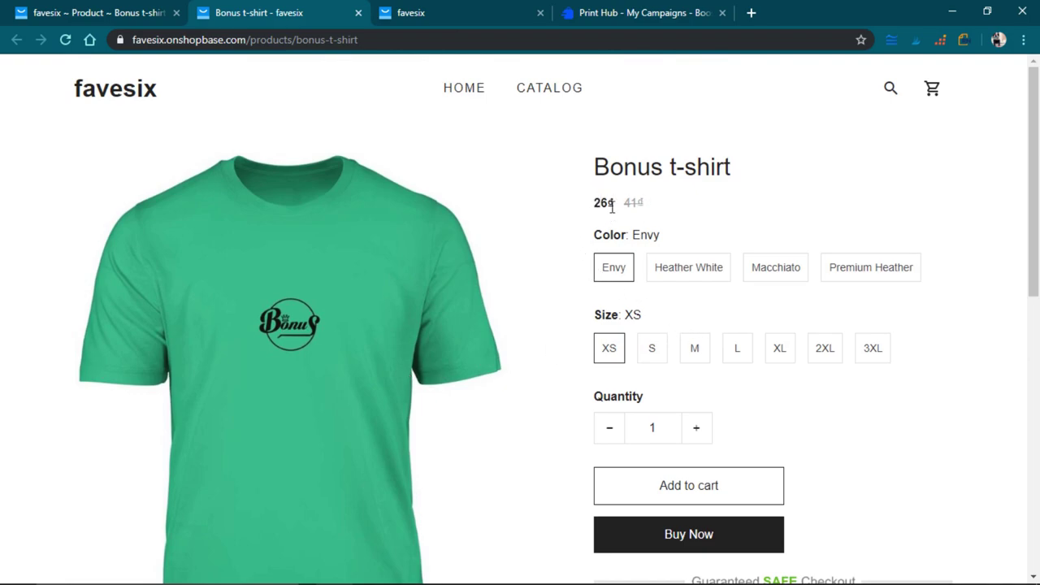
left_click(666, 209)
Try the Macchiato and Premium Heather colours, settling on Heather White in size L
left_click(782, 272)
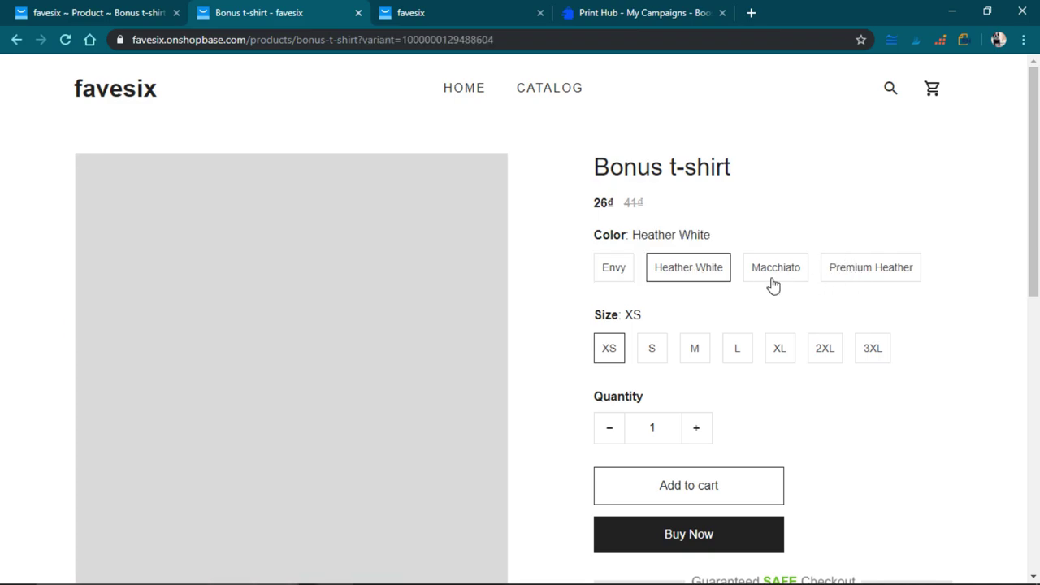
left_click(768, 278)
left_click(858, 274)
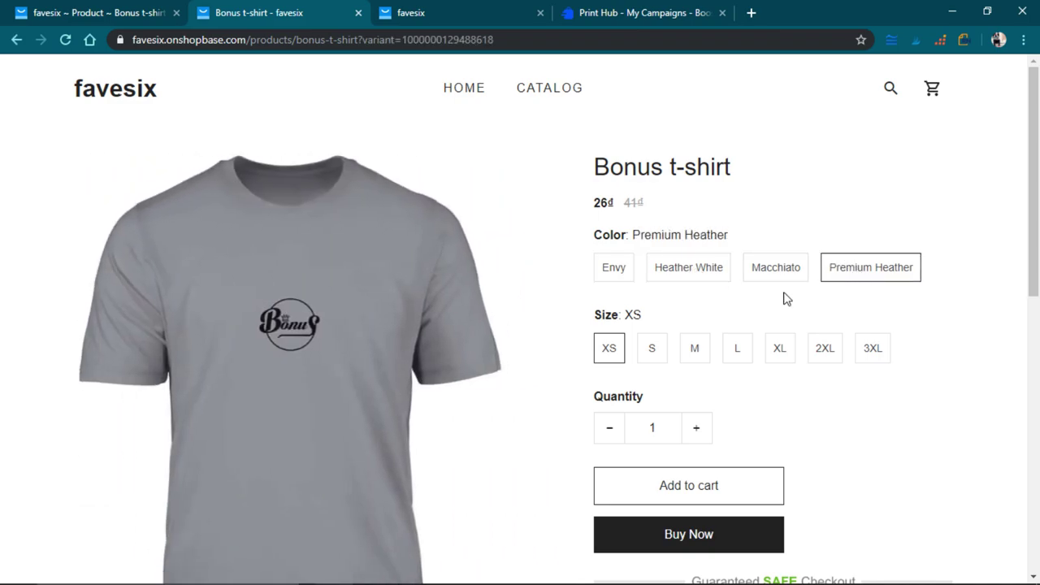
left_click(696, 276)
left_click(655, 352)
left_click(746, 348)
Scroll through Buy Now, payment badges, the Premium T-shirt description and sticky Buy now bar
scroll(750, 388, "down", 4)
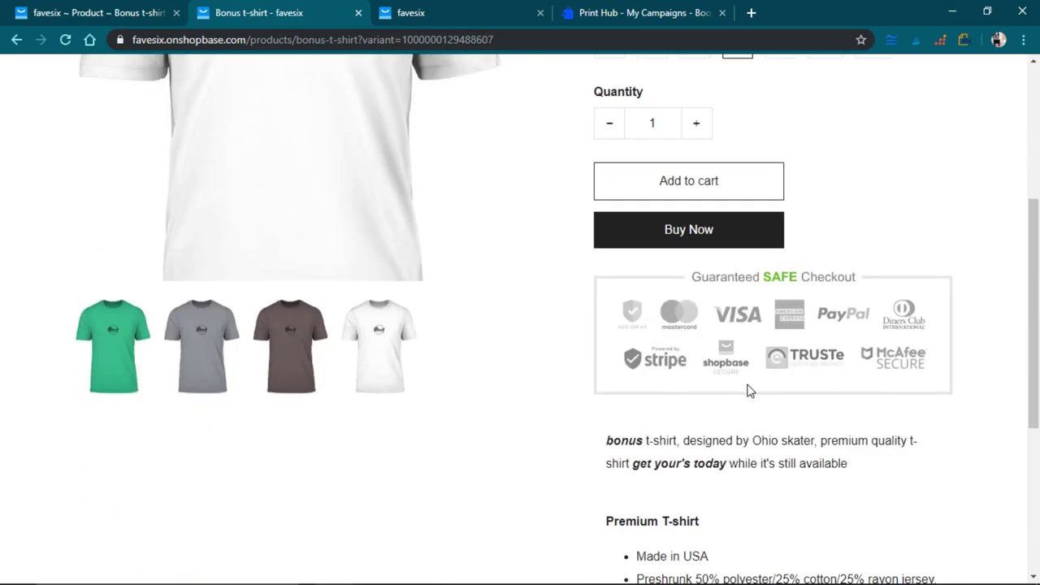
scroll(749, 391, "down", 2)
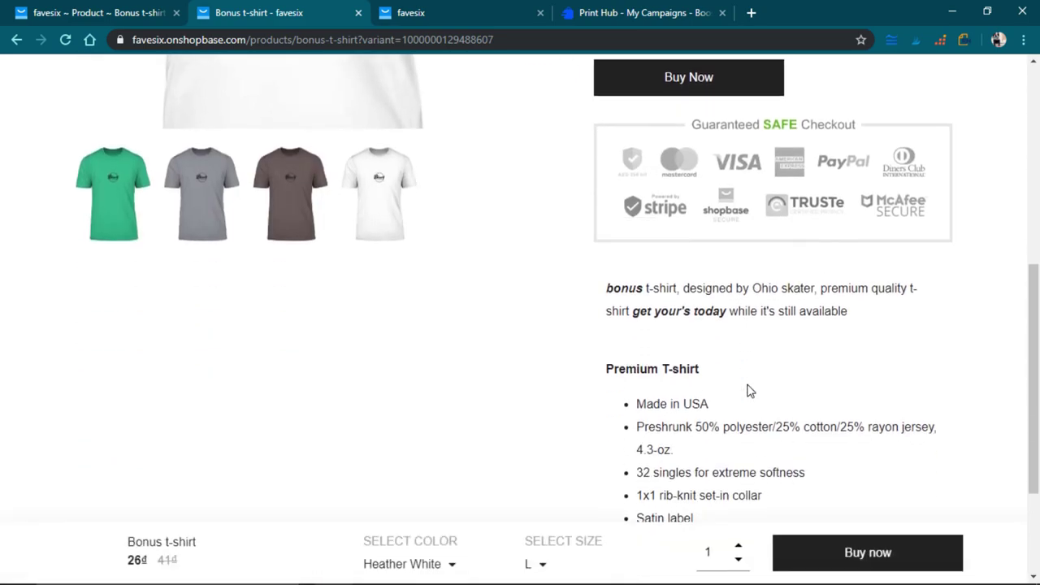
scroll(770, 274, "up", 1)
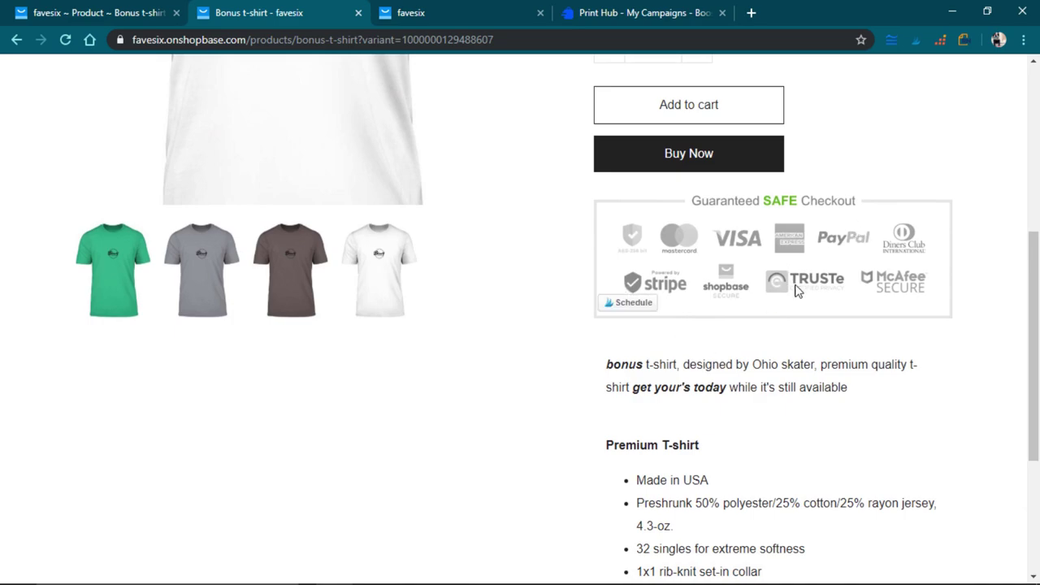
scroll(738, 285, "down", 3)
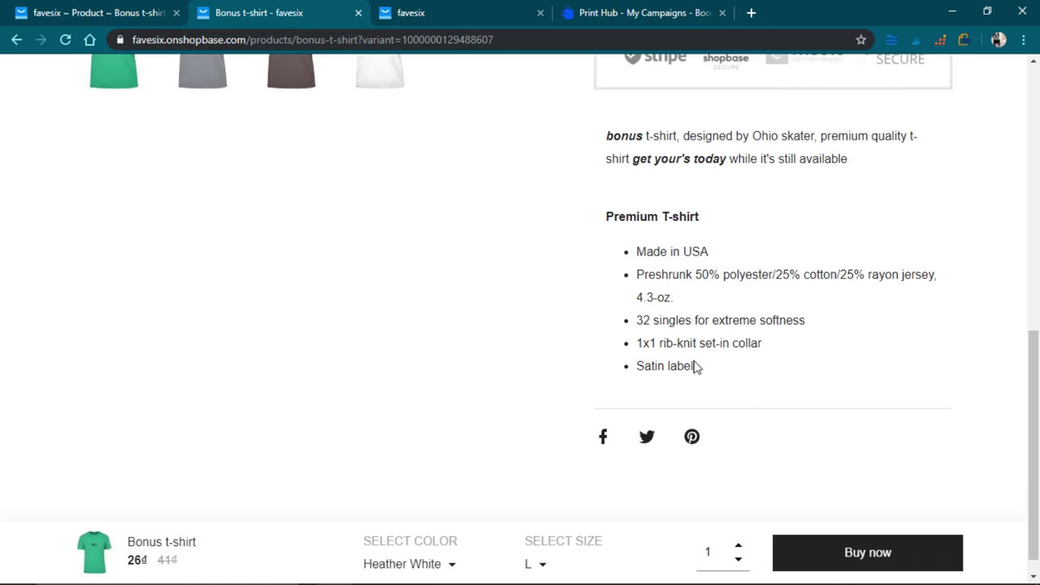
left_click_drag(695, 366, 588, 228)
left_click(747, 230)
scroll(640, 293, "up", 1)
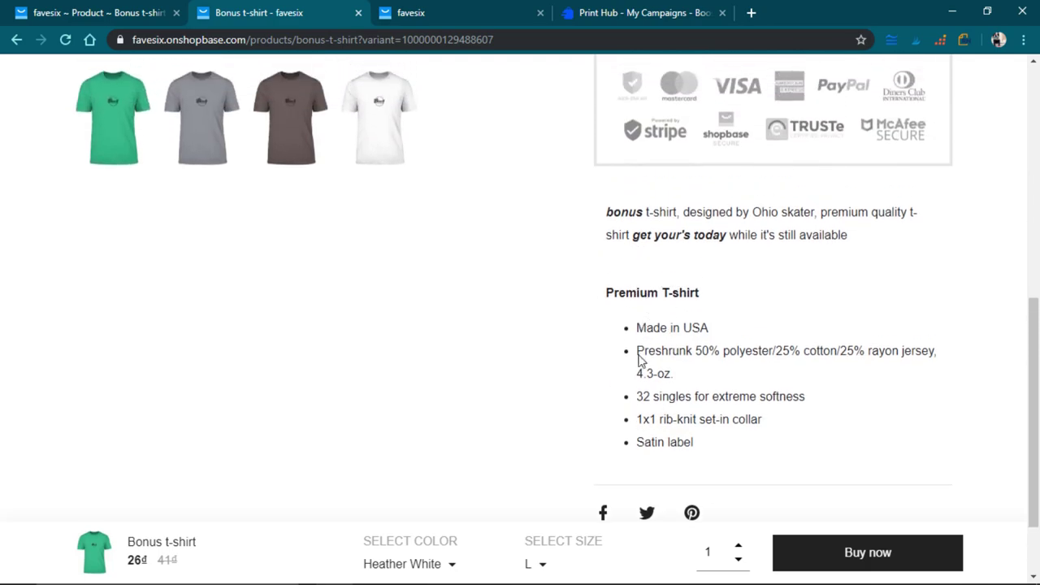
scroll(659, 313, "down", 1)
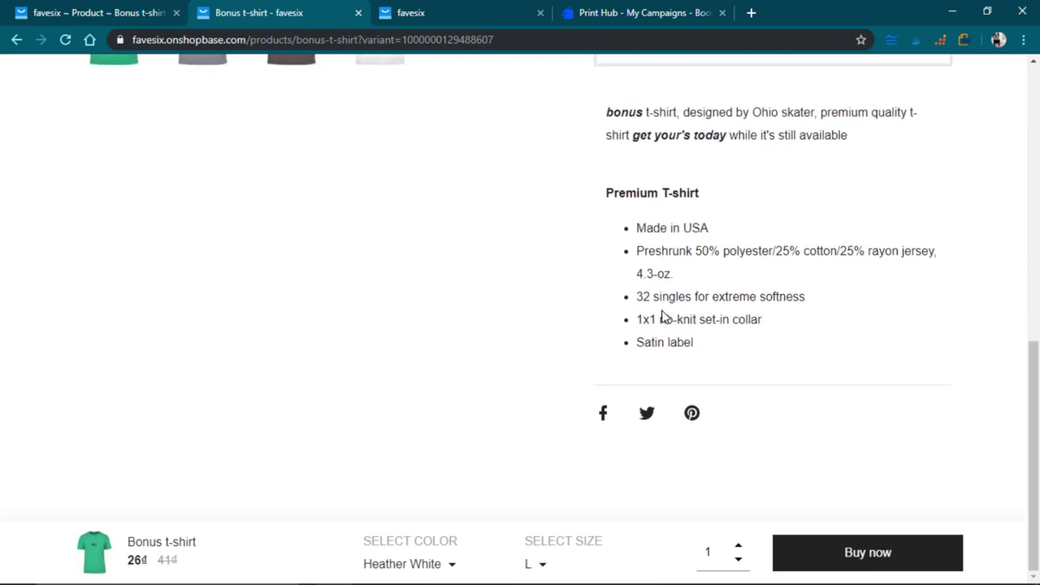
scroll(662, 317, "up", 3)
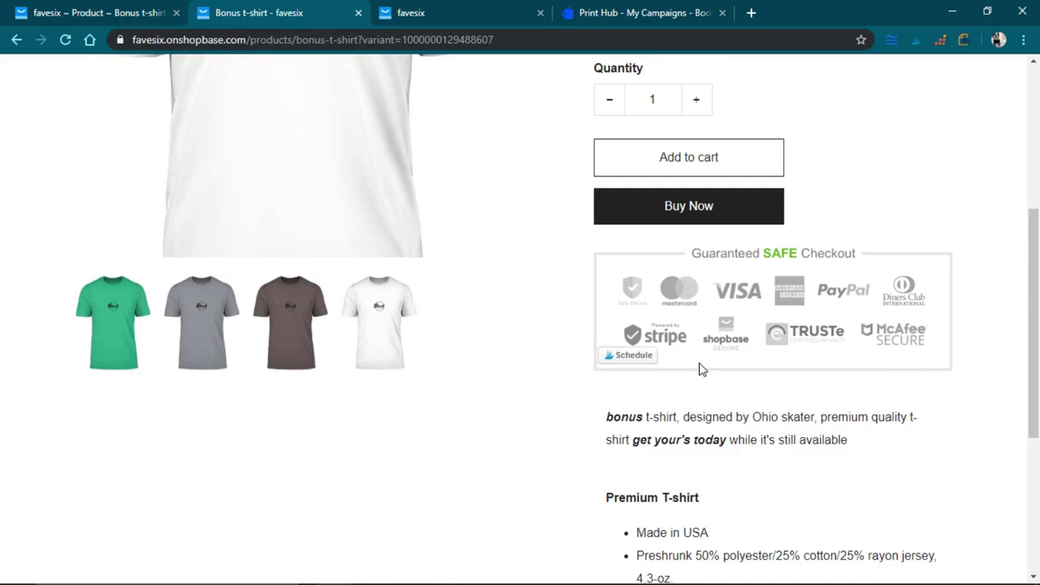
scroll(702, 369, "up", 1)
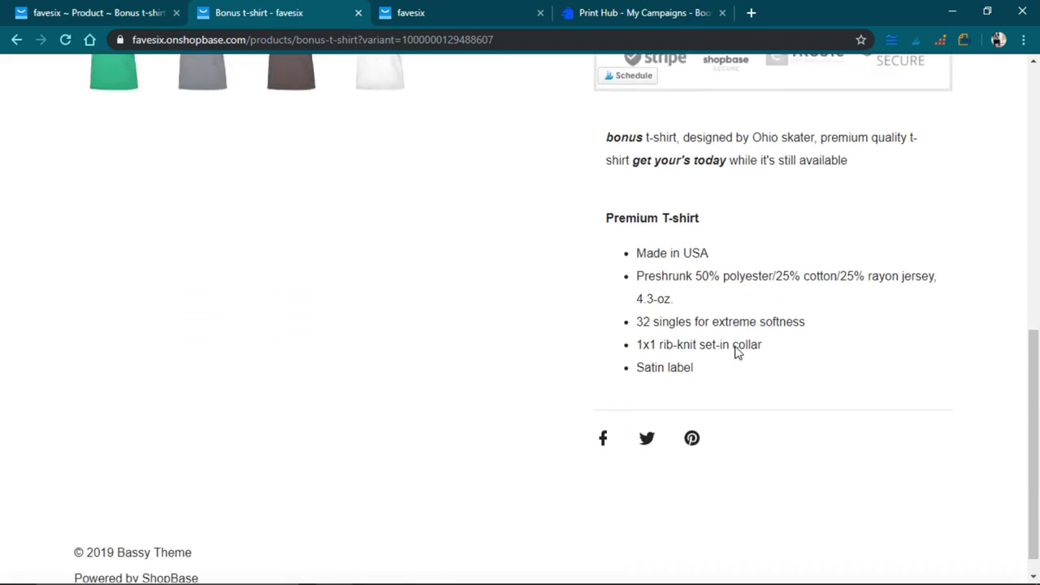
scroll(735, 351, "down", 1)
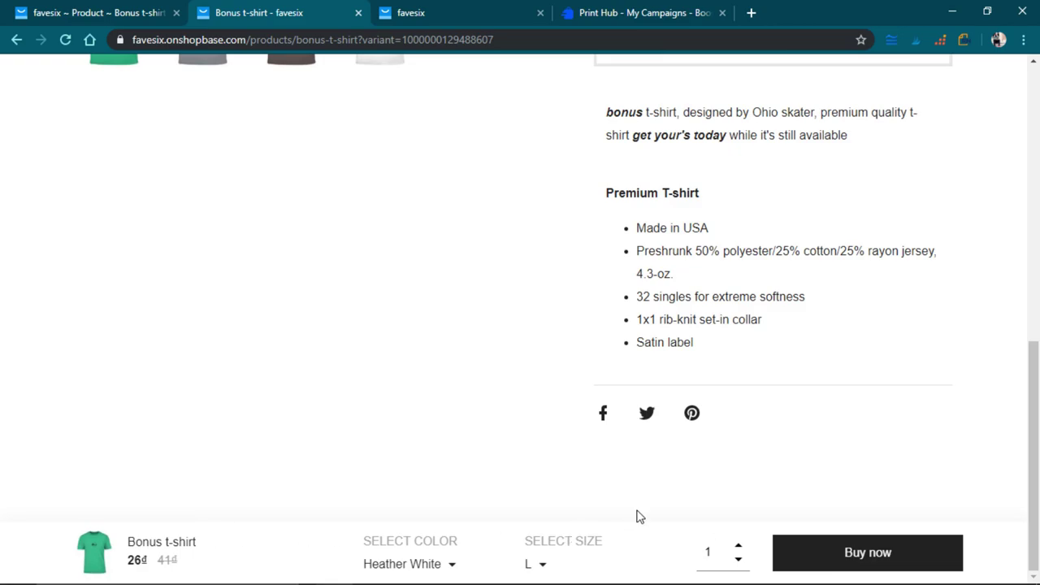
scroll(955, 154, "up", 5)
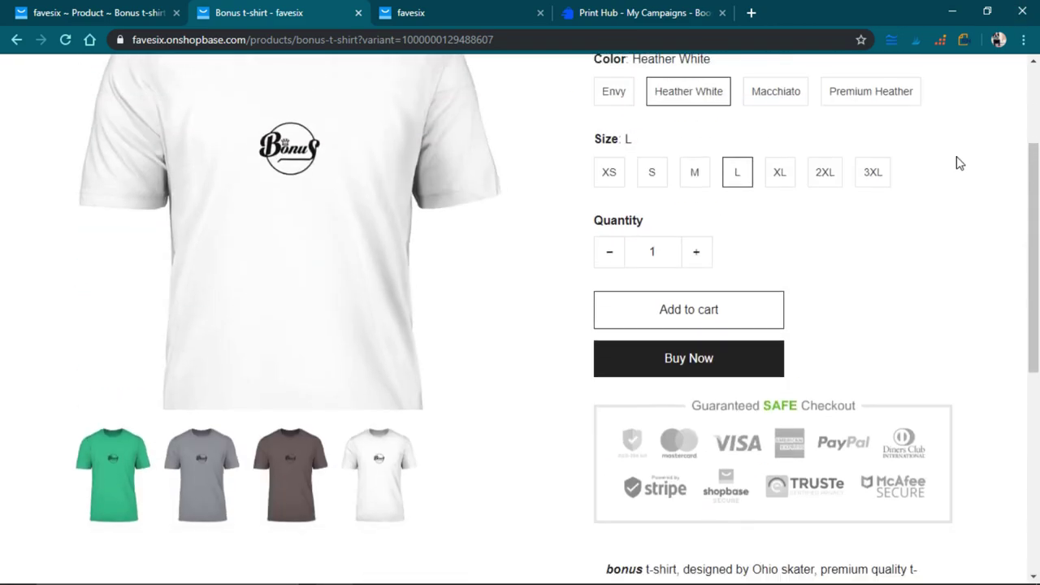
Open Chrome's Developer tools from More tools for a Pixel 2 device preview
left_click(1021, 40)
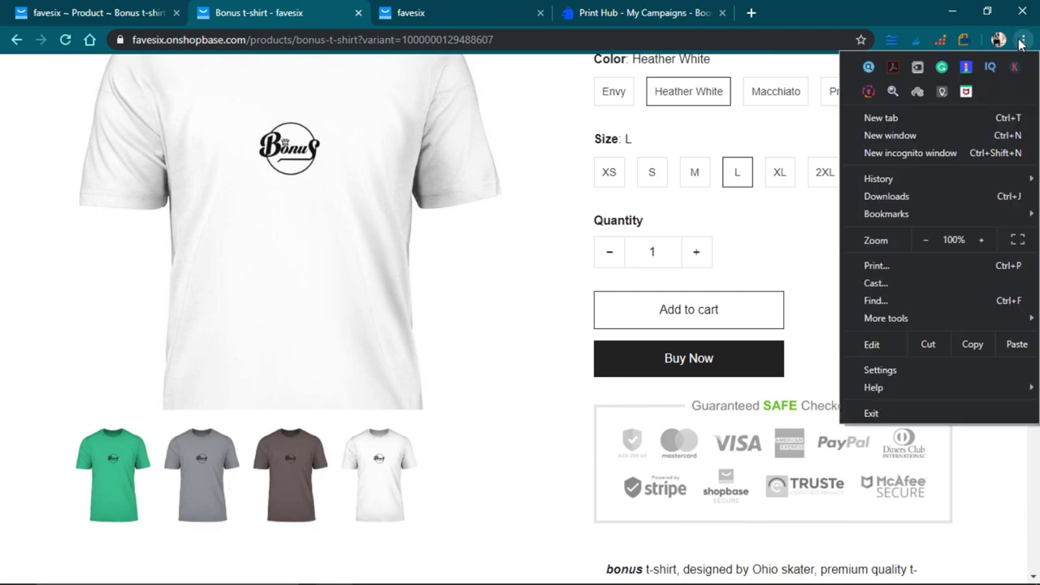
mouse_move(930, 324)
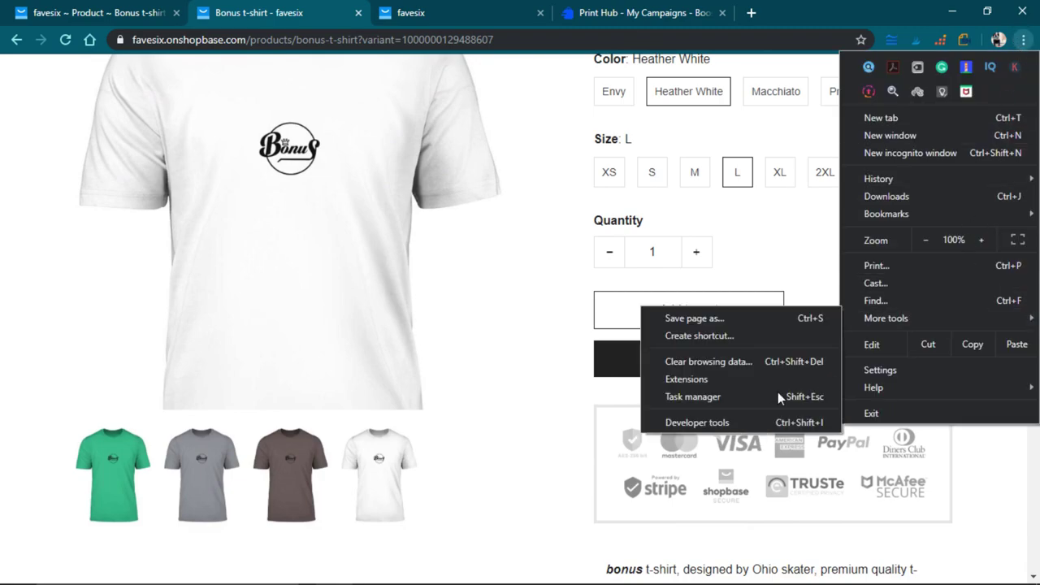
left_click(680, 424)
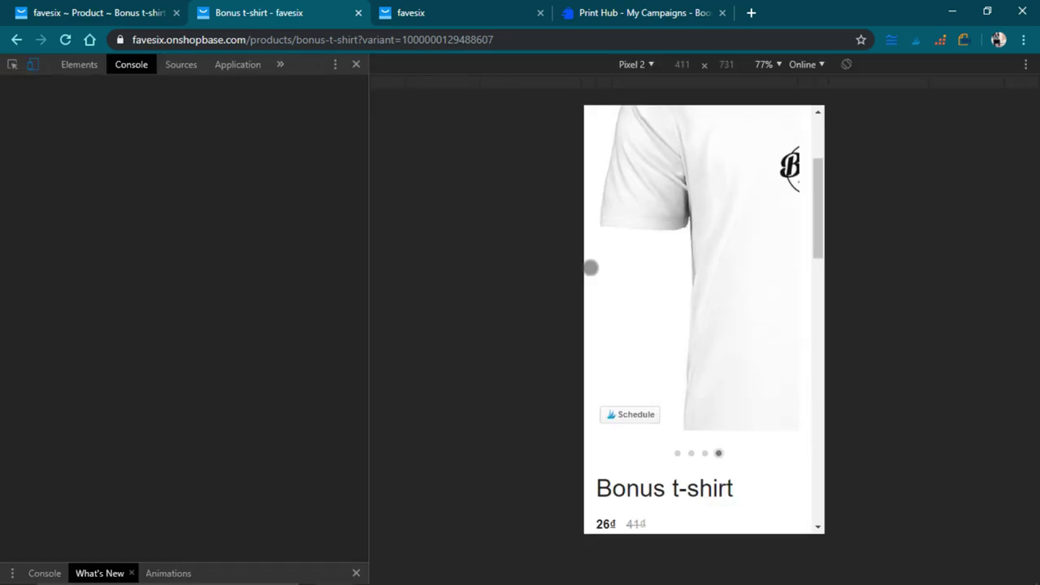
Scroll through the mobile Bonus t-shirt page down to its Premium T-shirt details
scroll(704, 243, "up", 3)
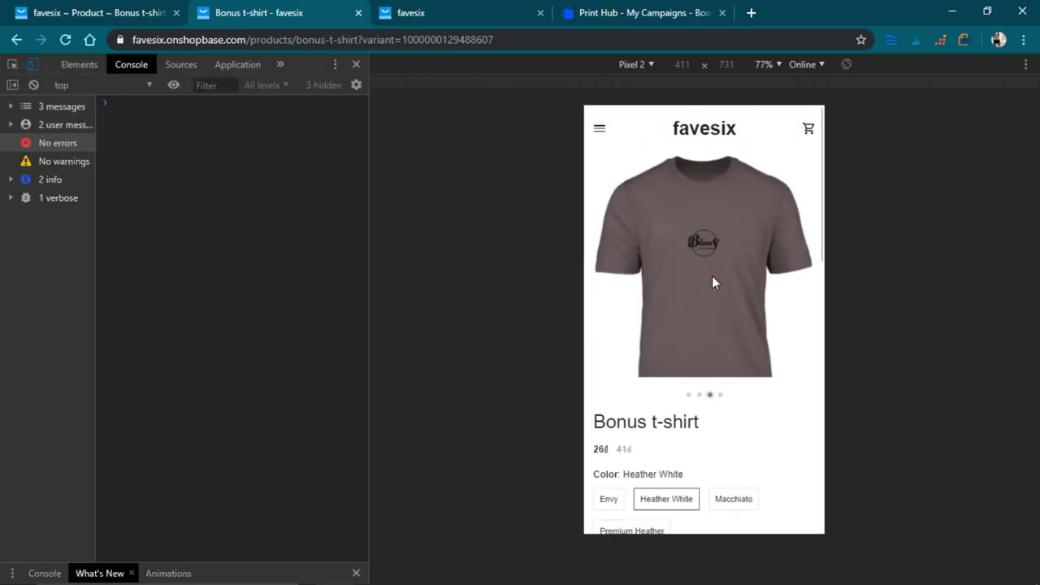
scroll(711, 280, "down", 12)
scroll(711, 281, "up", 7)
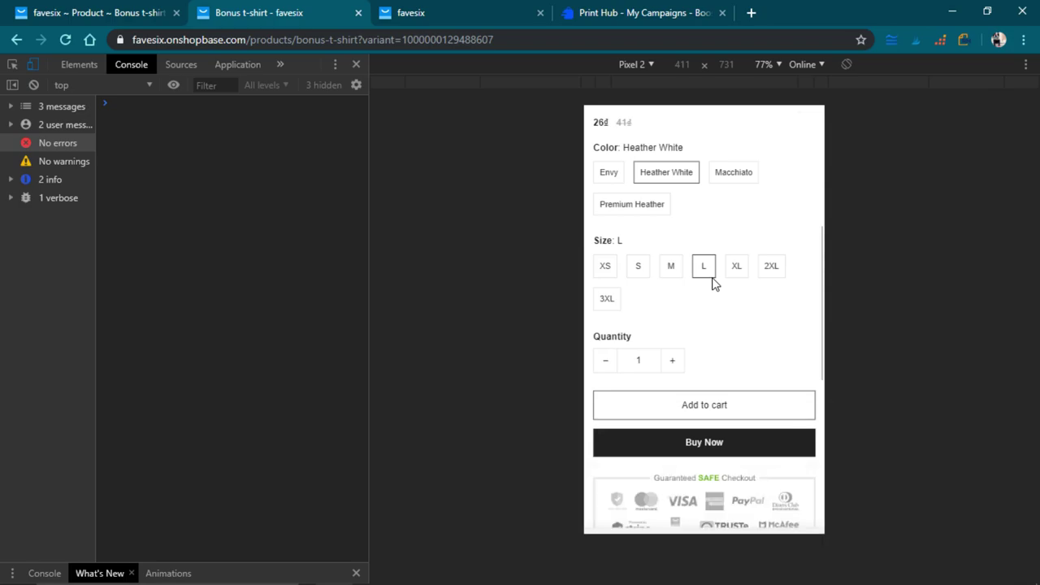
scroll(712, 280, "up", 5)
scroll(711, 281, "down", 2)
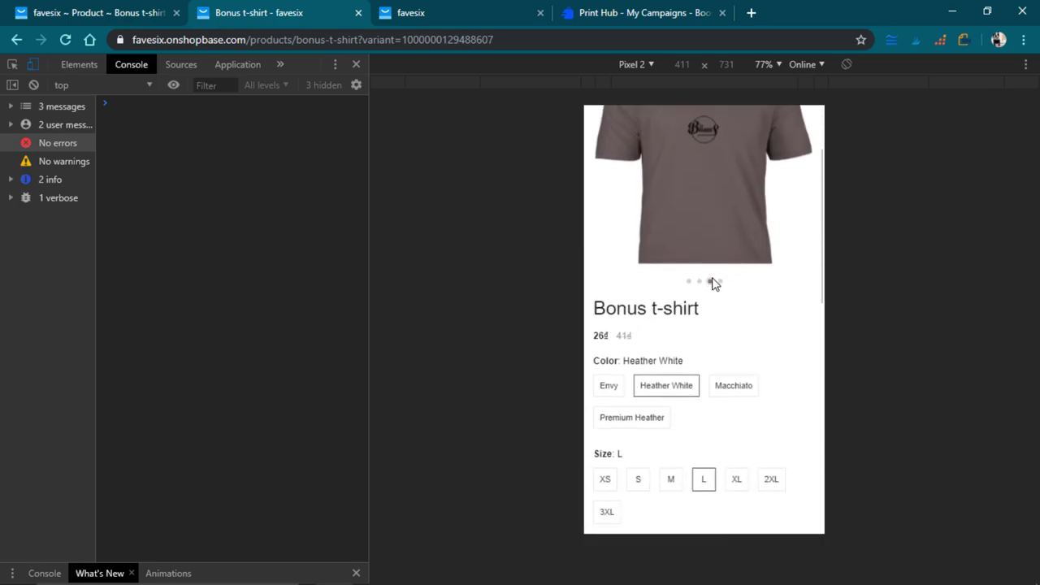
scroll(712, 282, "down", 4)
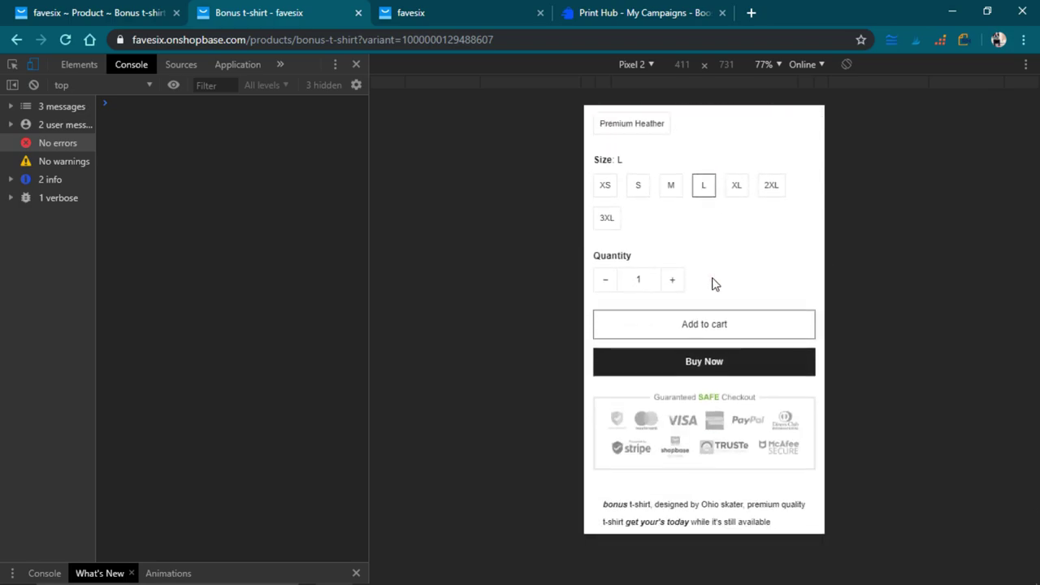
scroll(711, 283, "down", 5)
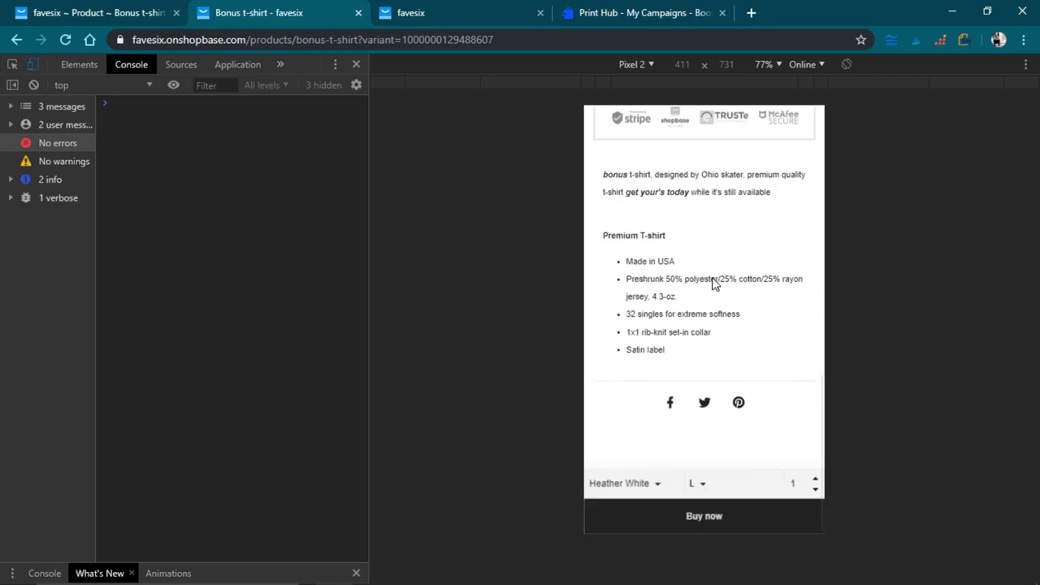
scroll(658, 227, "up", 4)
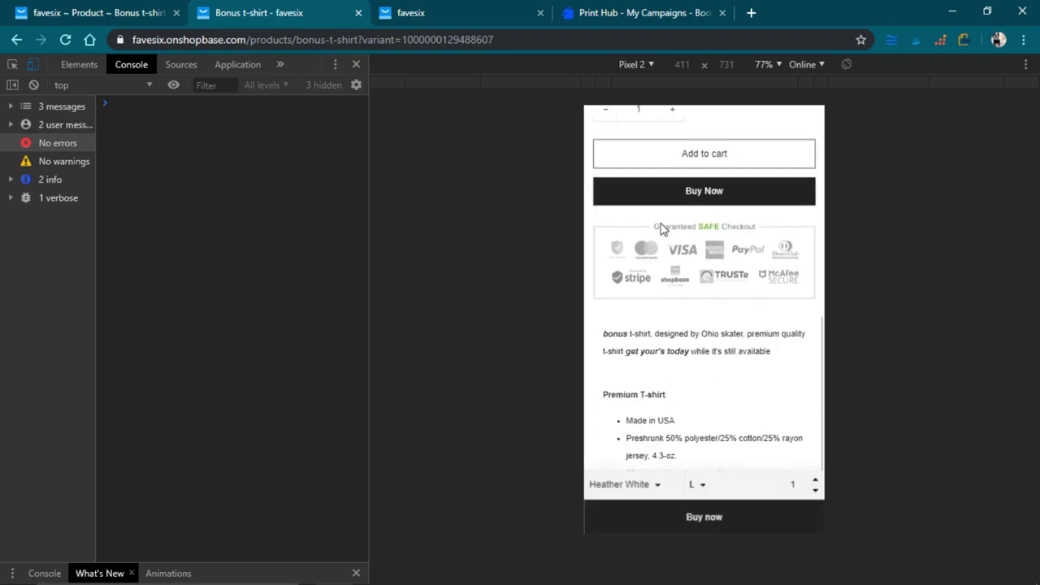
scroll(764, 281, "down", 4)
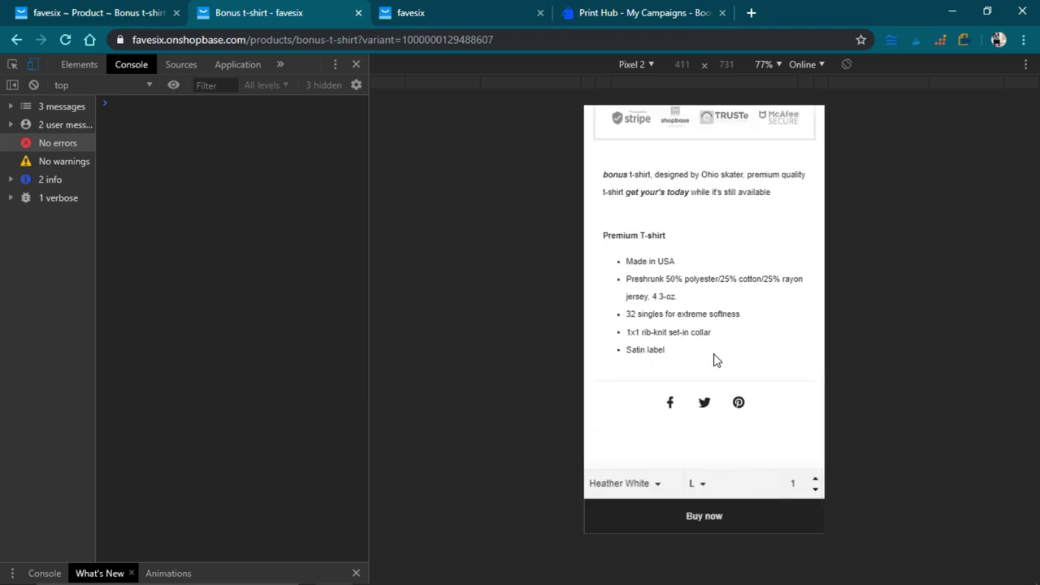
Buy the Bonus t-shirt on mobile, then check the order summary and customer form before shipping
left_click(695, 515)
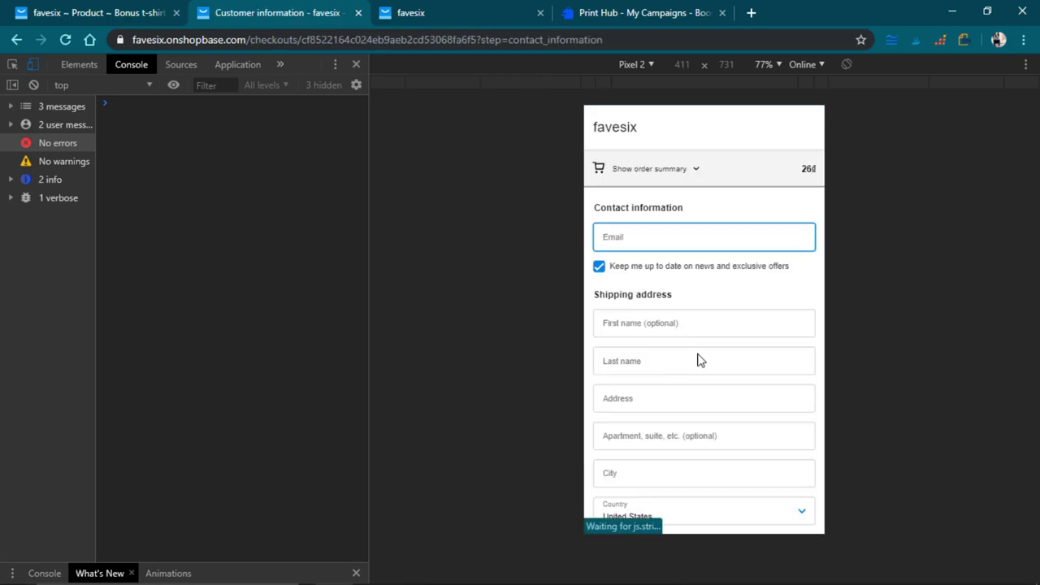
left_click(695, 170)
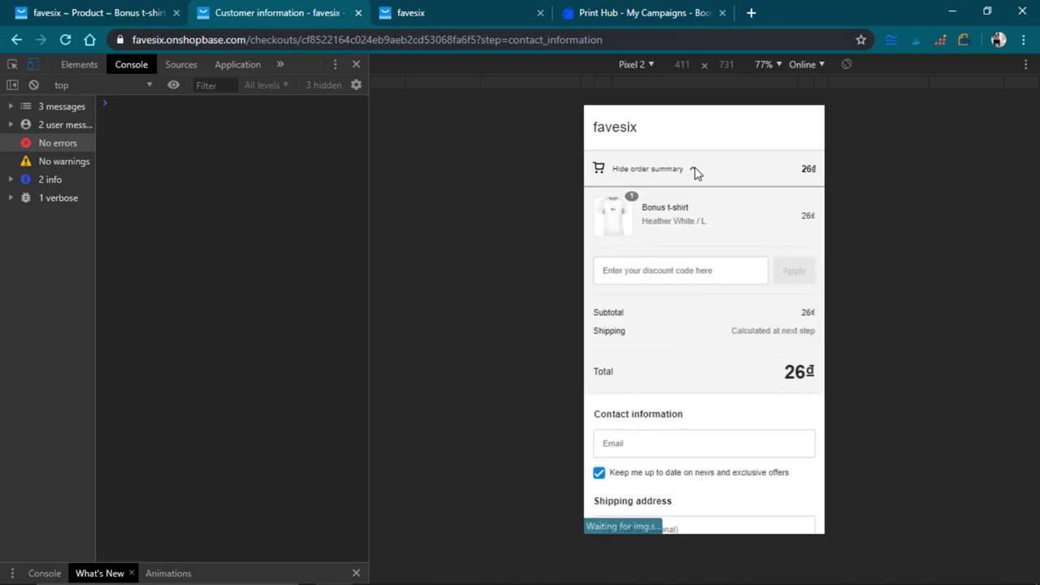
left_click(695, 170)
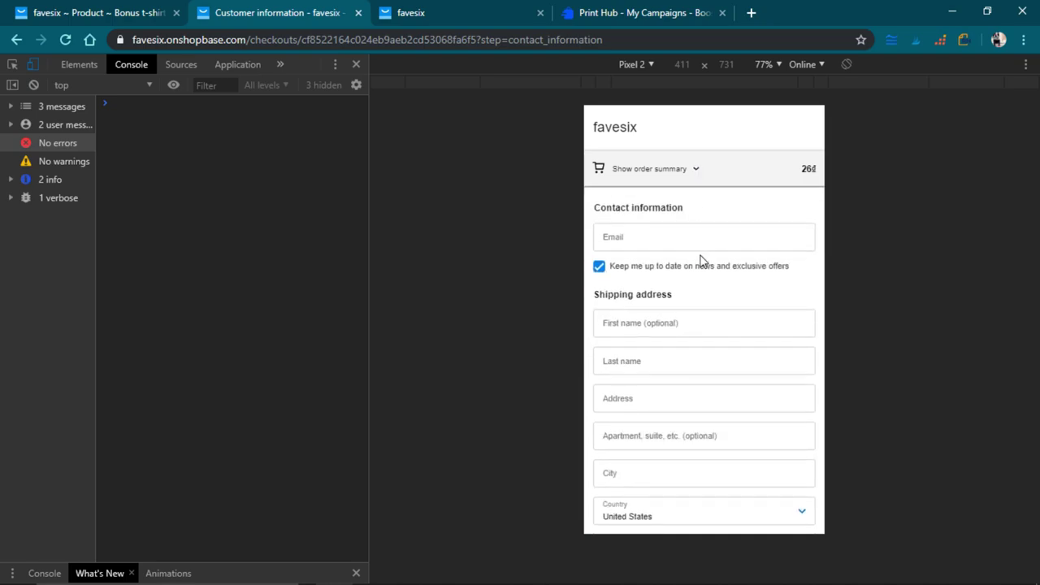
scroll(703, 262, "down", 3)
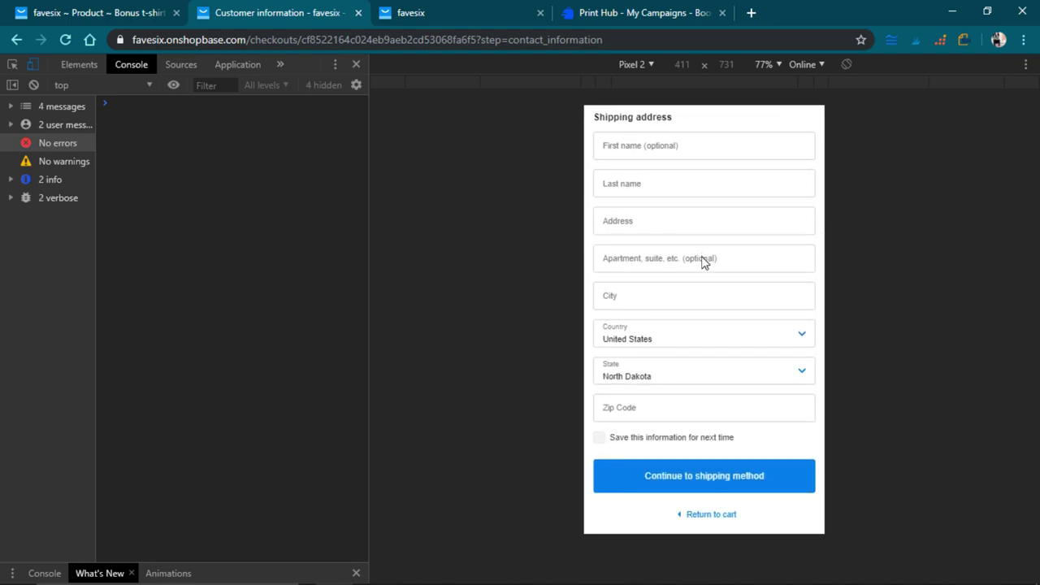
scroll(704, 261, "up", 3)
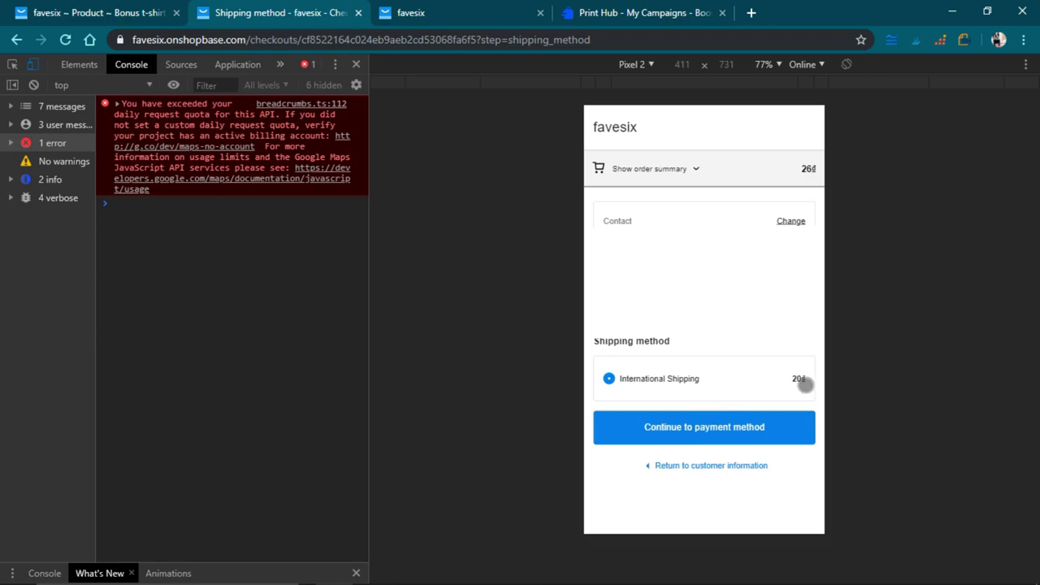
Pick International Shipping (20₫), advance to payment, and switch the preview to Responsive 1024x740
left_click(628, 378)
left_click(742, 426)
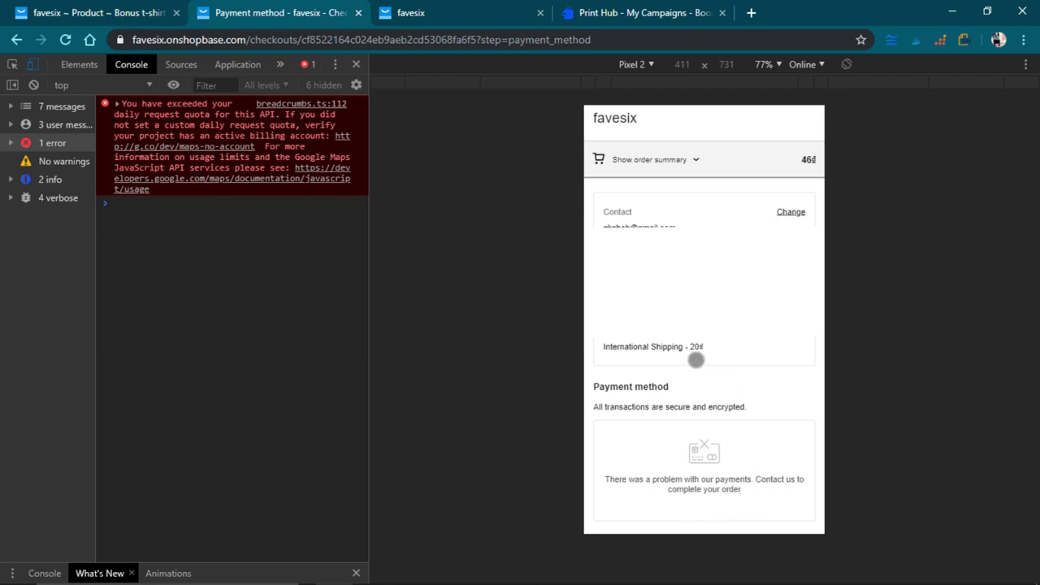
left_click(975, 85)
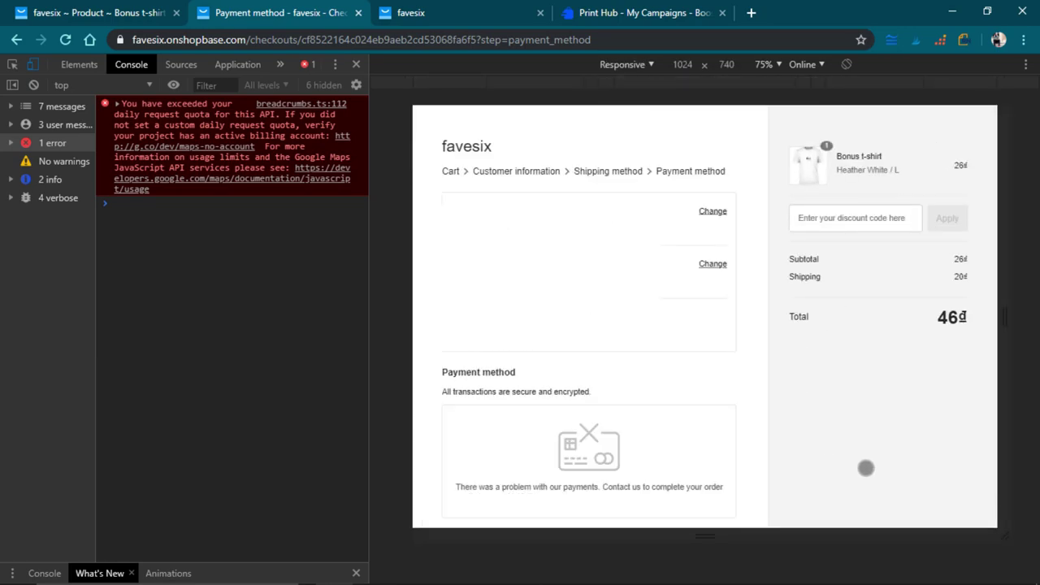
Go from the Bonus t-shirt editor to admin Home and follow Add shipping policy to Settings > Legal
left_click(104, 17)
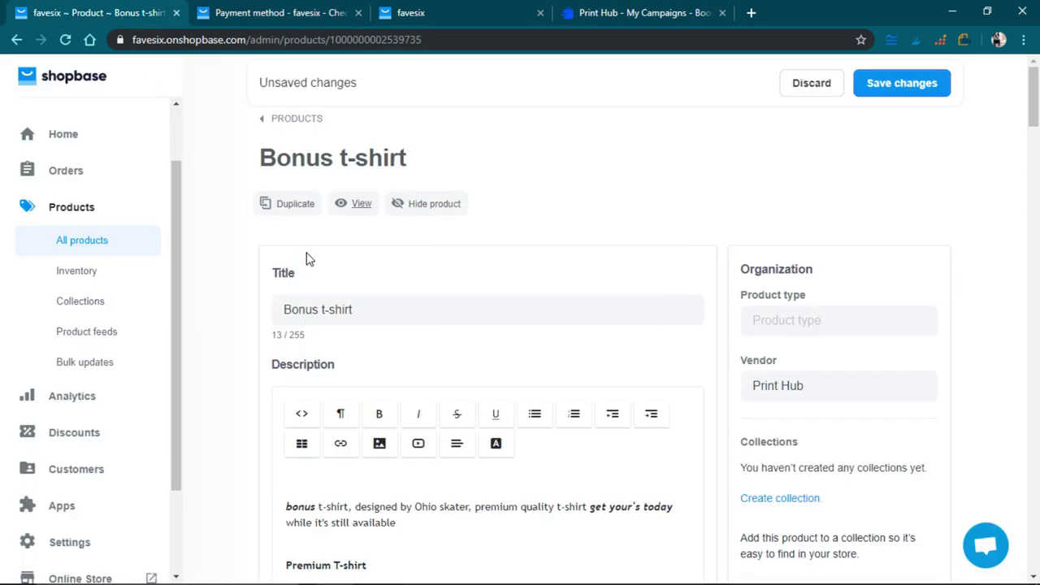
scroll(124, 415, "down", 2)
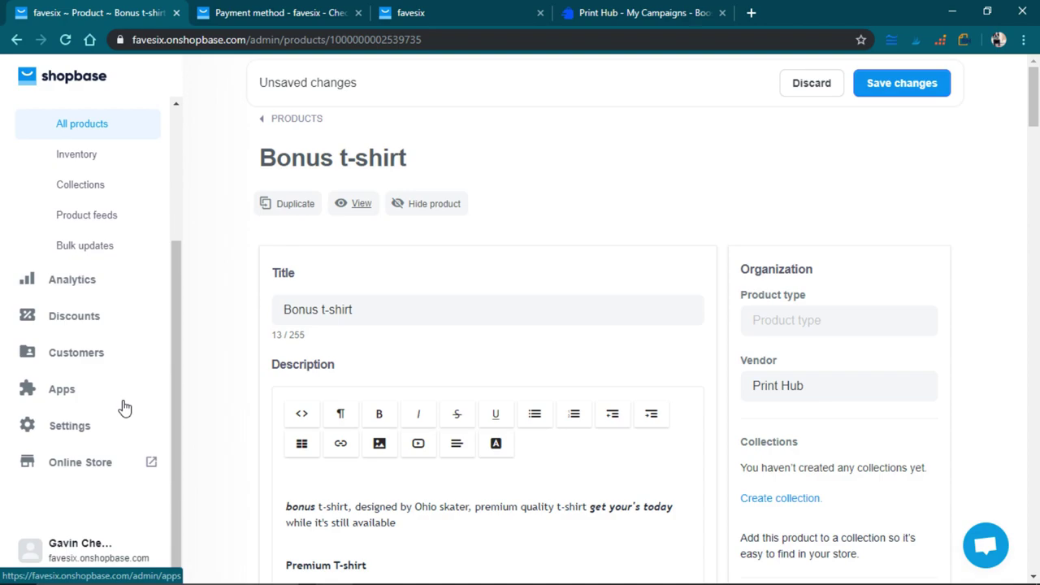
scroll(121, 390, "up", 2)
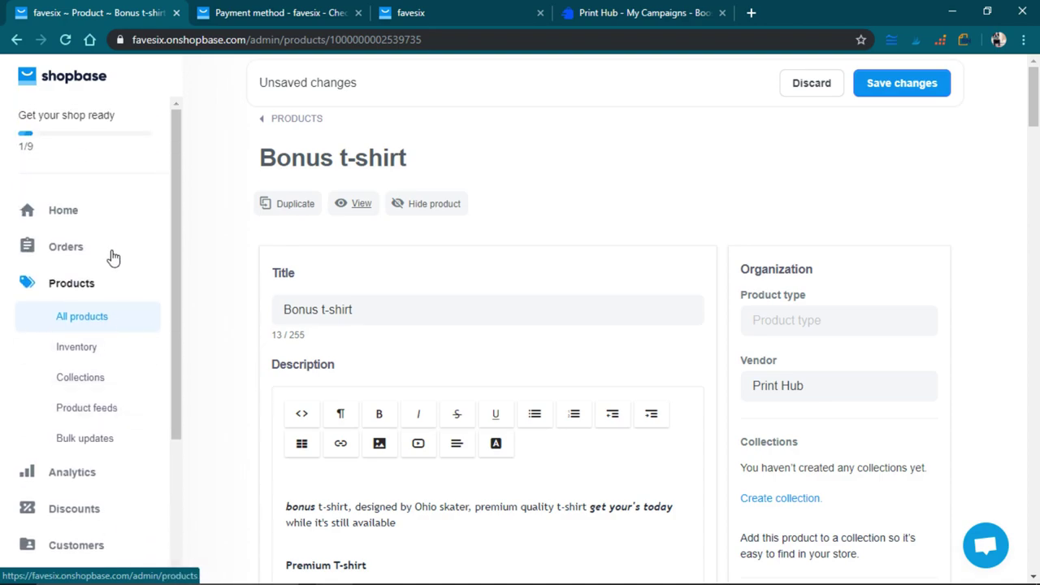
left_click(95, 213)
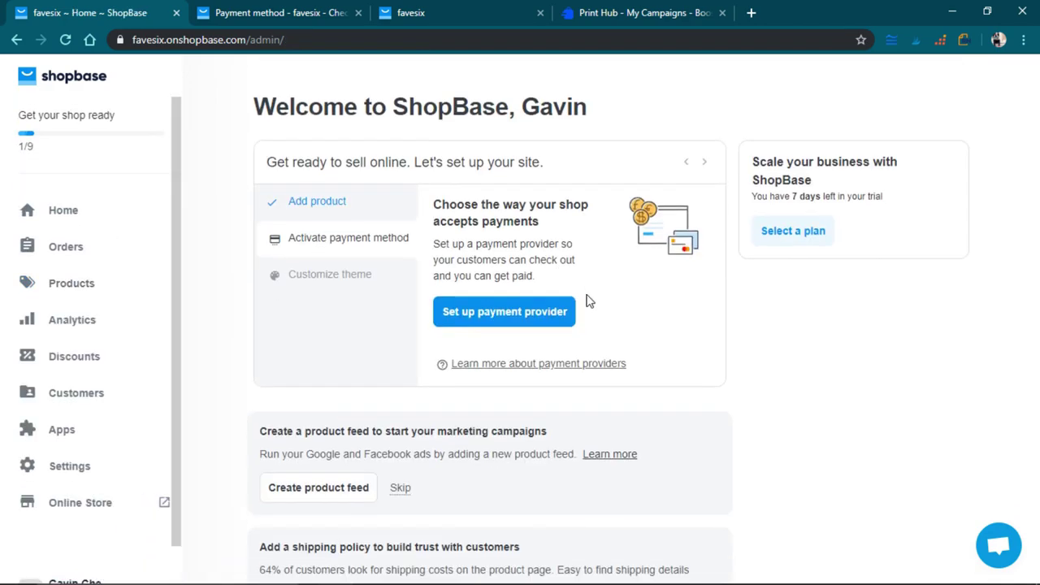
scroll(588, 299, "down", 4)
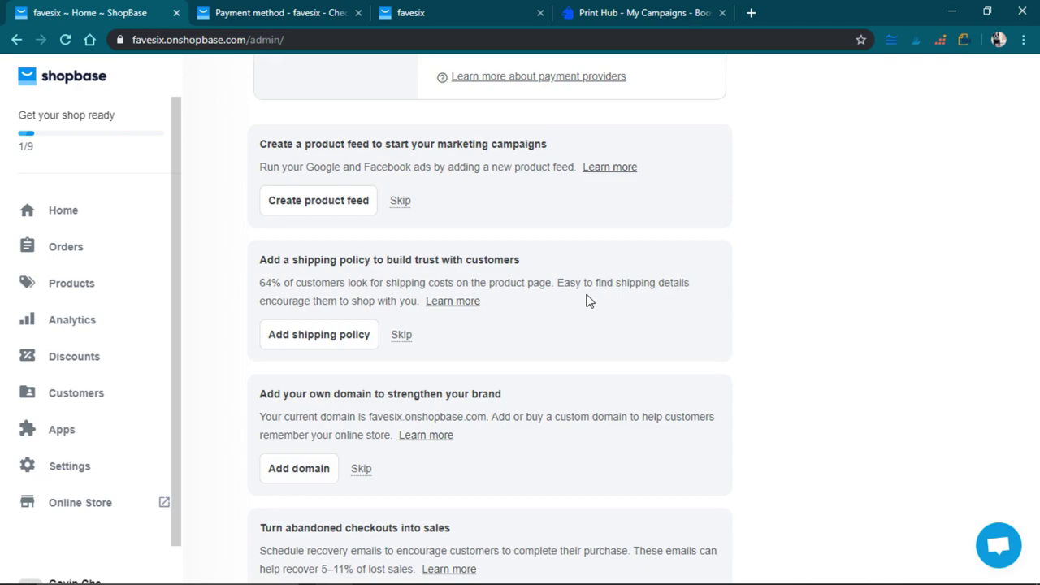
left_click(337, 334)
scroll(343, 365, "down", 10)
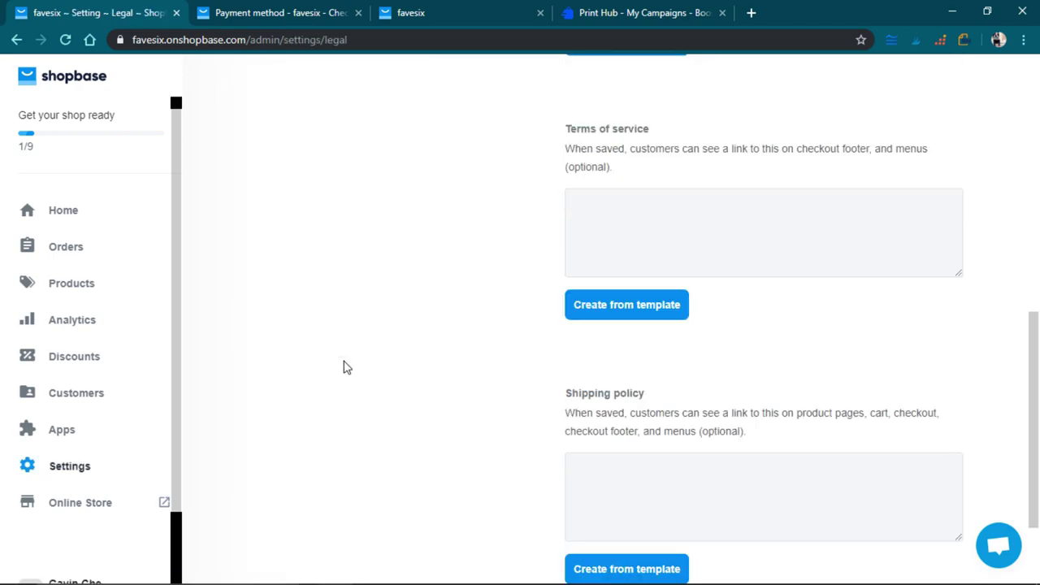